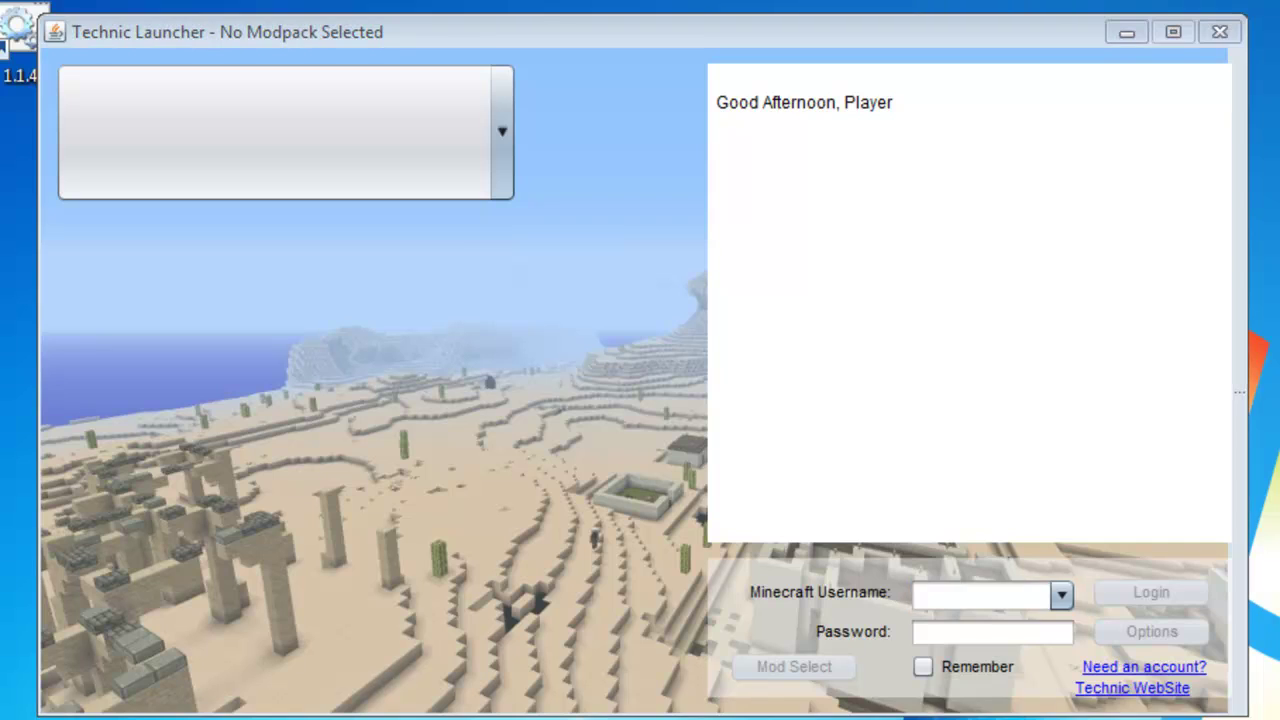
Select the Technic modpack and log in with the account's username and password, remembering the login
{"action": "left_click", "coordinate": [1071, 663]}
{"action": "left_click", "coordinate": [388, 118]}
{"action": "left_click", "coordinate": [340, 288]}
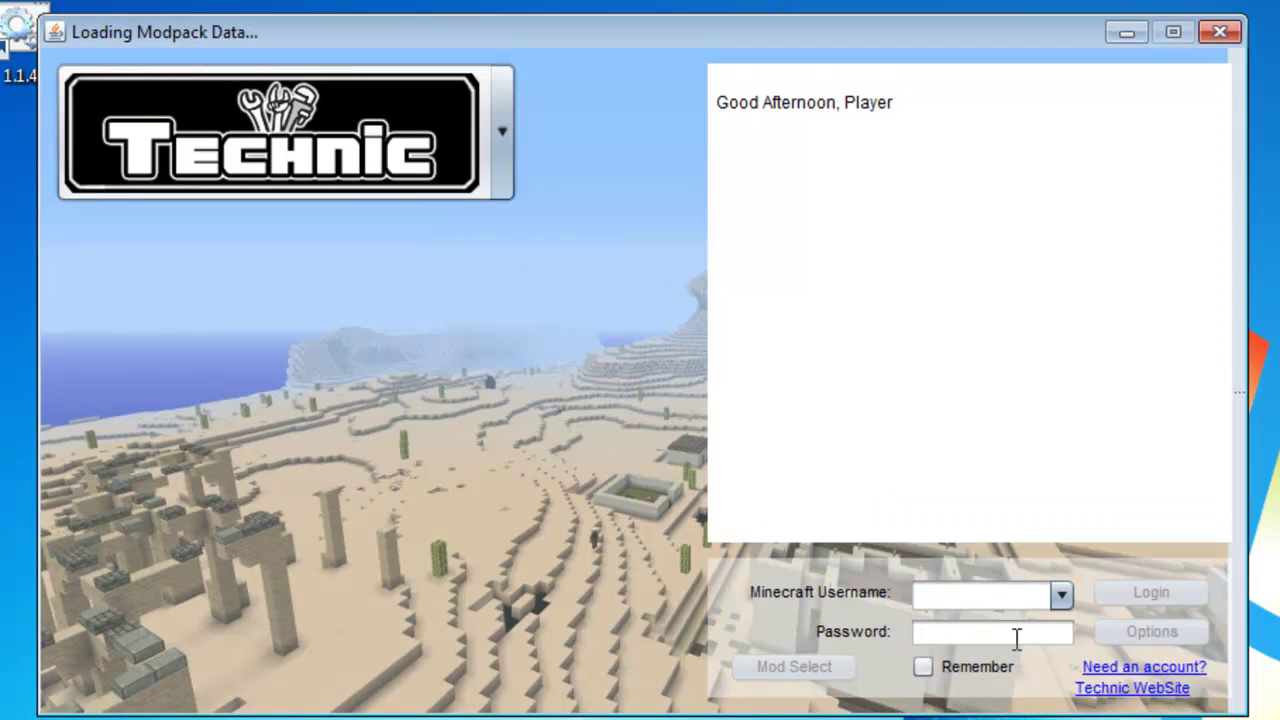
{"action": "left_click", "coordinate": [1004, 602]}
{"action": "type", "text": "technicpackmod"}
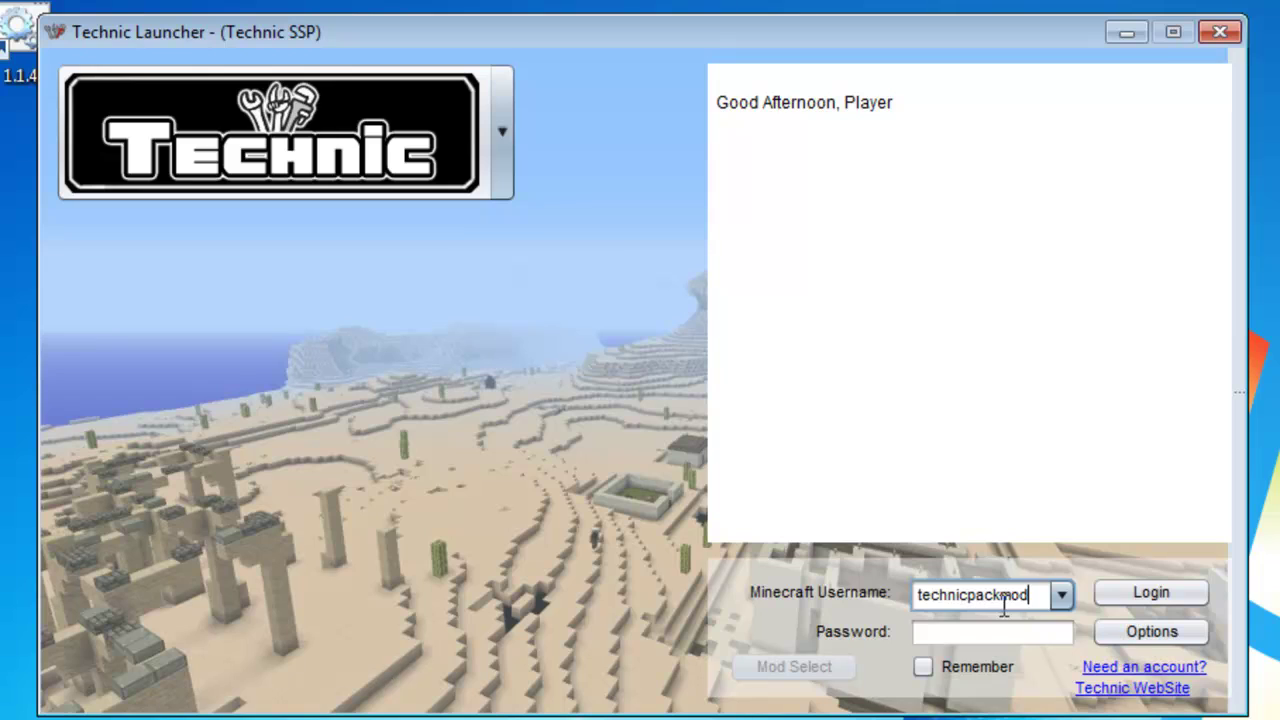
{"action": "key", "text": "Tab"}
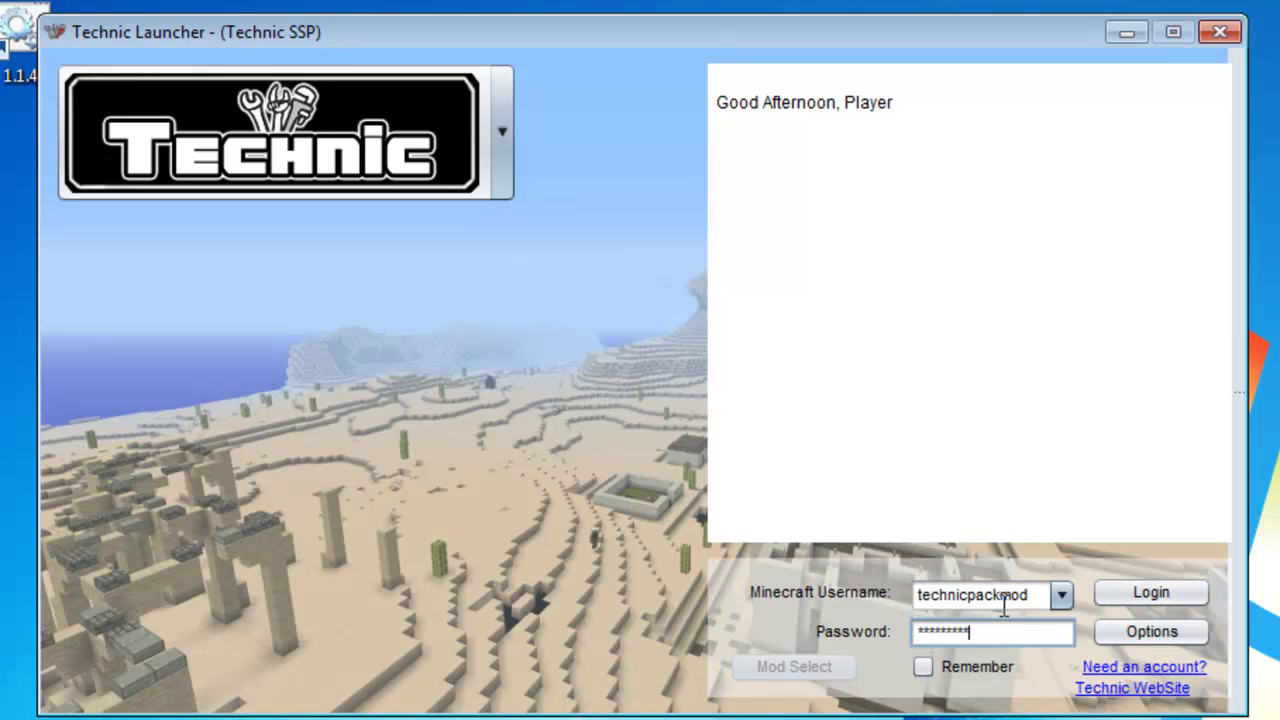
{"action": "left_click", "coordinate": [968, 669]}
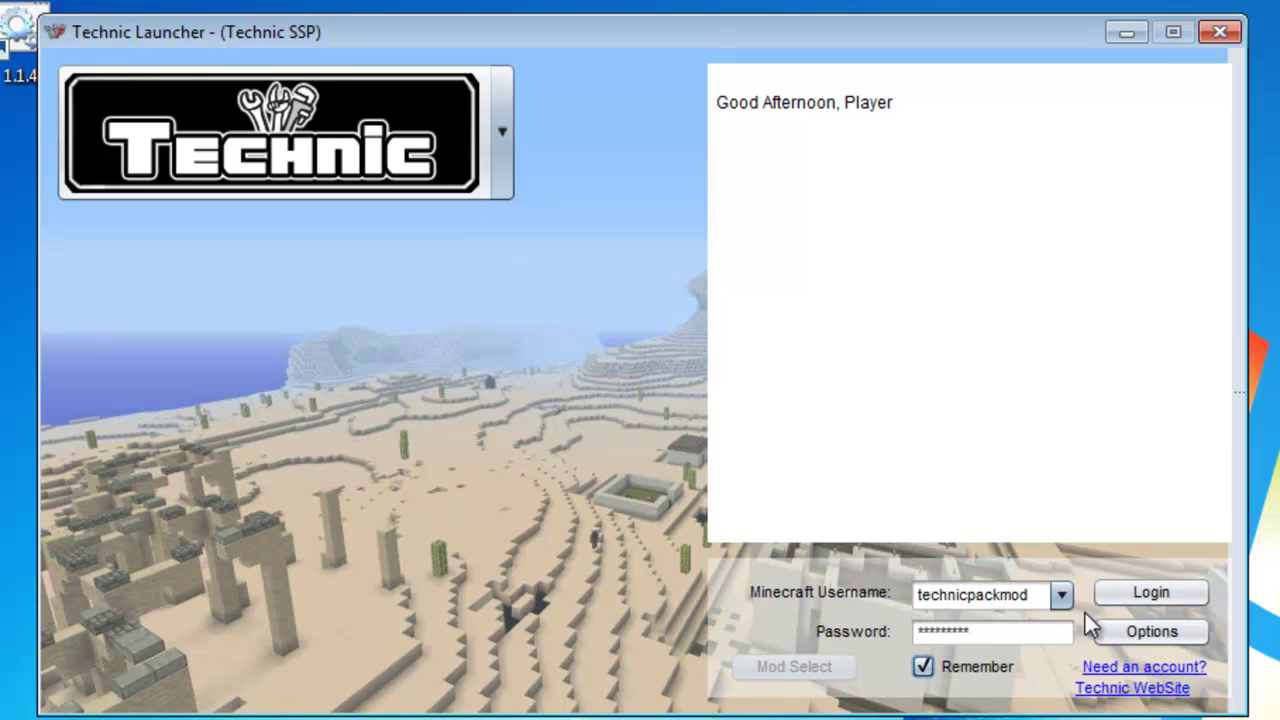
{"action": "left_click", "coordinate": [1172, 599]}
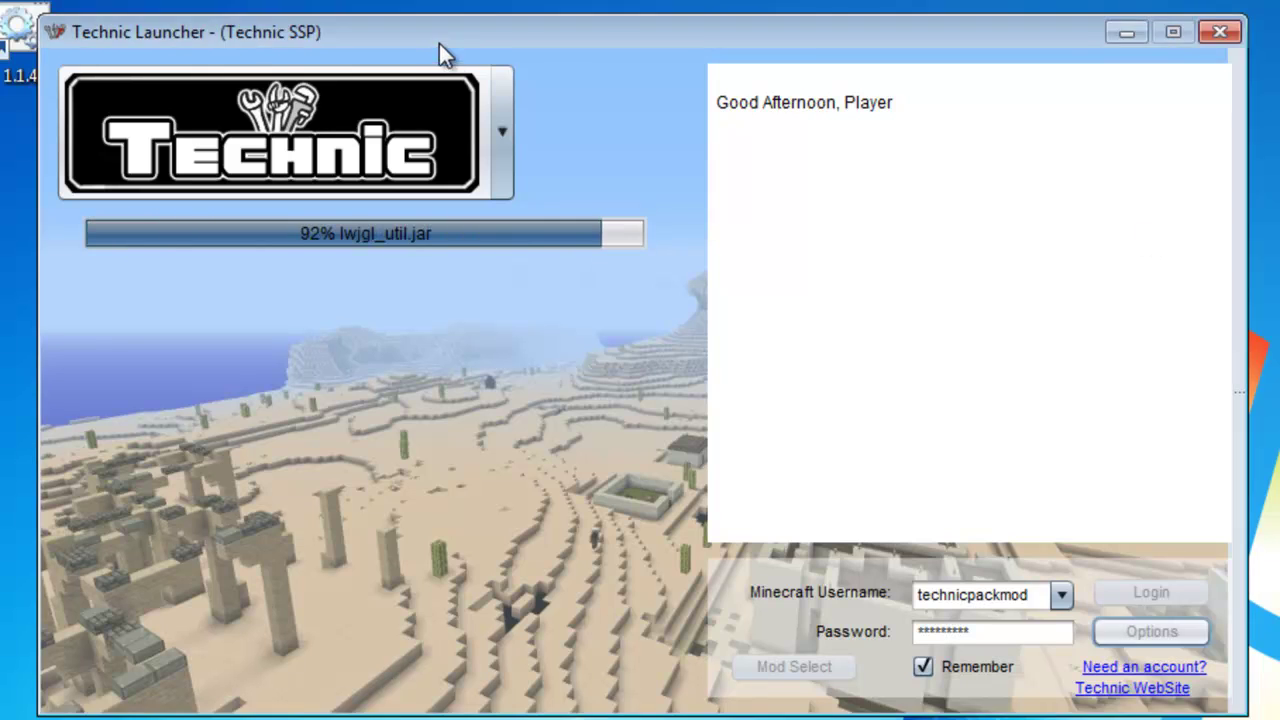
Move the launcher aside and wait for the download to finish and the game to launch
{"action": "mouse_move", "coordinate": [440, 45]}
{"action": "left_mouse_down"}
{"action": "mouse_move", "coordinate": [833, 137]}
{"action": "mouse_move", "coordinate": [631, 110]}
{"action": "mouse_move", "coordinate": [421, 31]}
{"action": "left_mouse_up"}
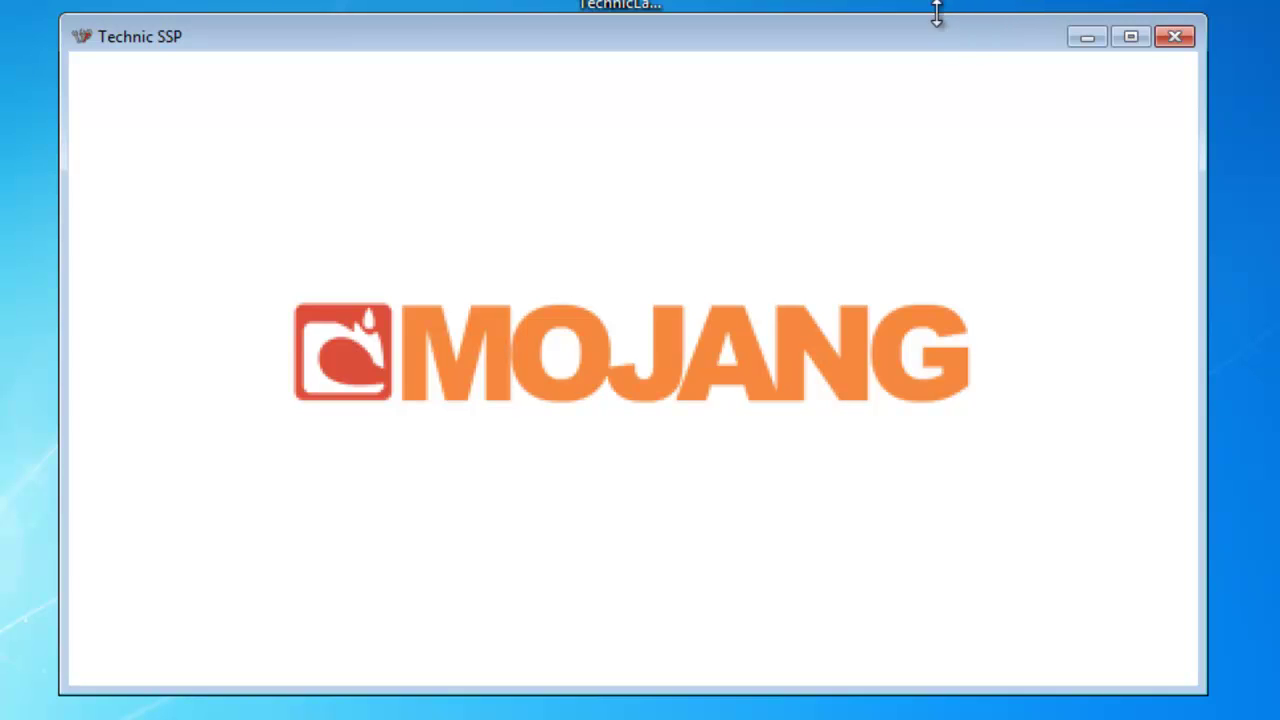
Create a new singleplayer world named 'Test' and let it generate
{"action": "mouse_move", "coordinate": [963, 35]}
{"action": "left_mouse_down"}
{"action": "mouse_move", "coordinate": [963, 9]}
{"action": "mouse_move", "coordinate": [955, 64]}
{"action": "left_mouse_up"}
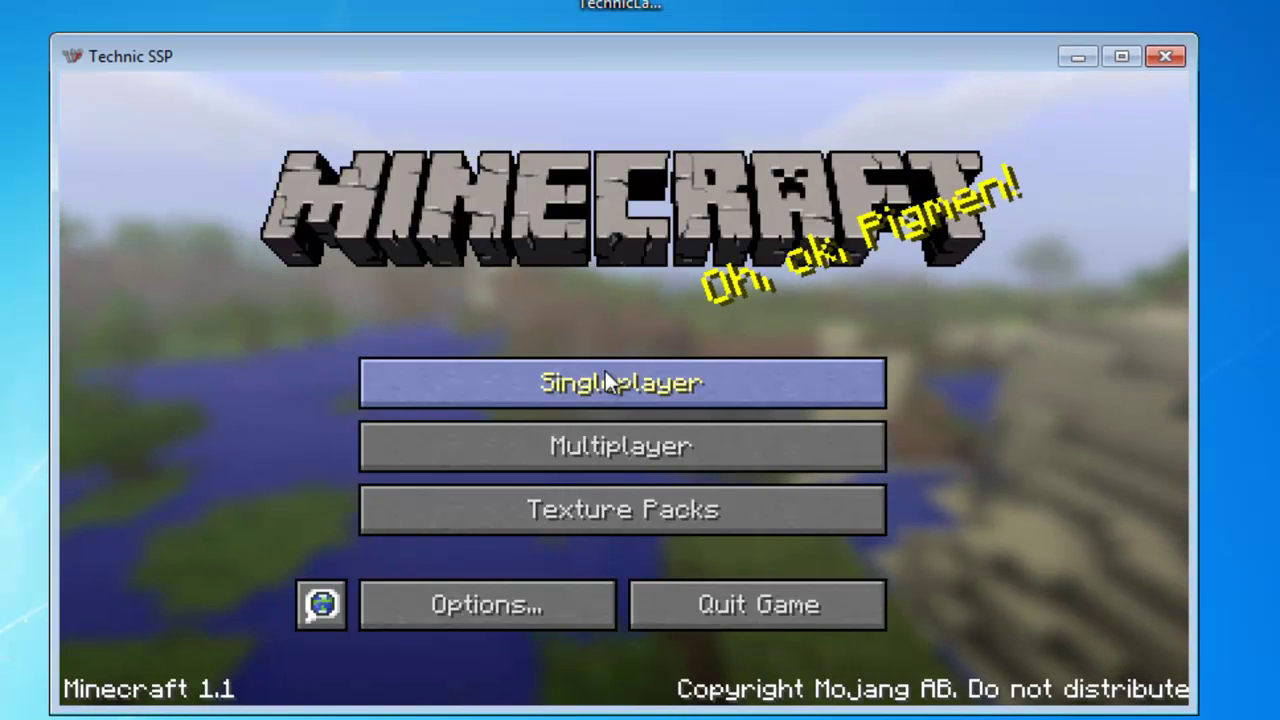
{"action": "left_click", "coordinate": [607, 373]}
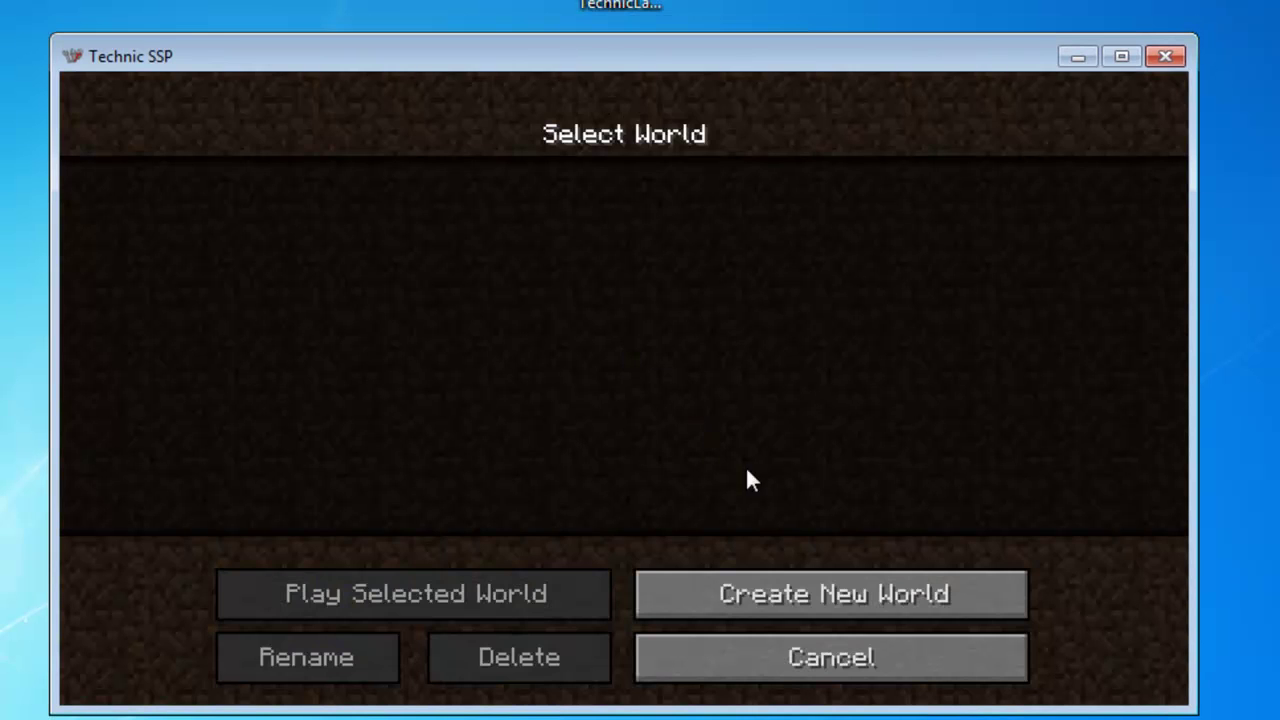
{"action": "left_click", "coordinate": [812, 598]}
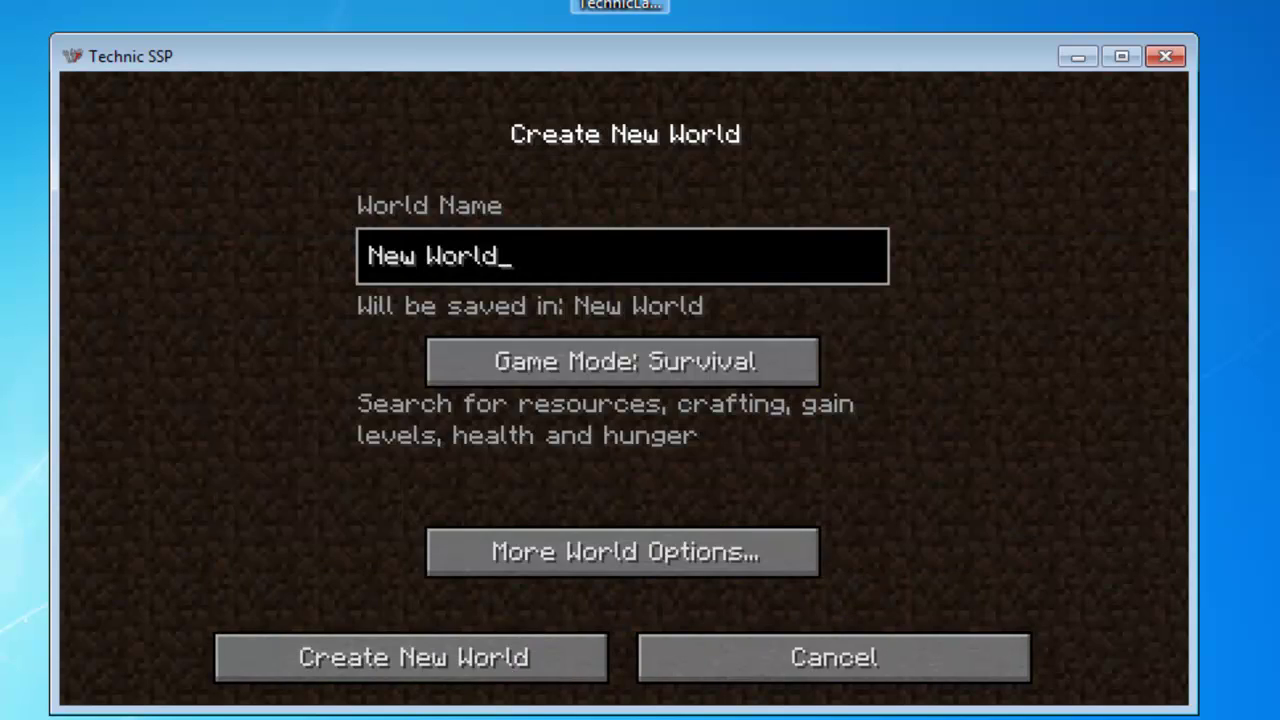
{"action": "key", "text": "BackSpace"}
{"action": "key", "text": "BackSpace"}
{"action": "key", "text": "BackSpace"}
{"action": "type", "text": "Te"}
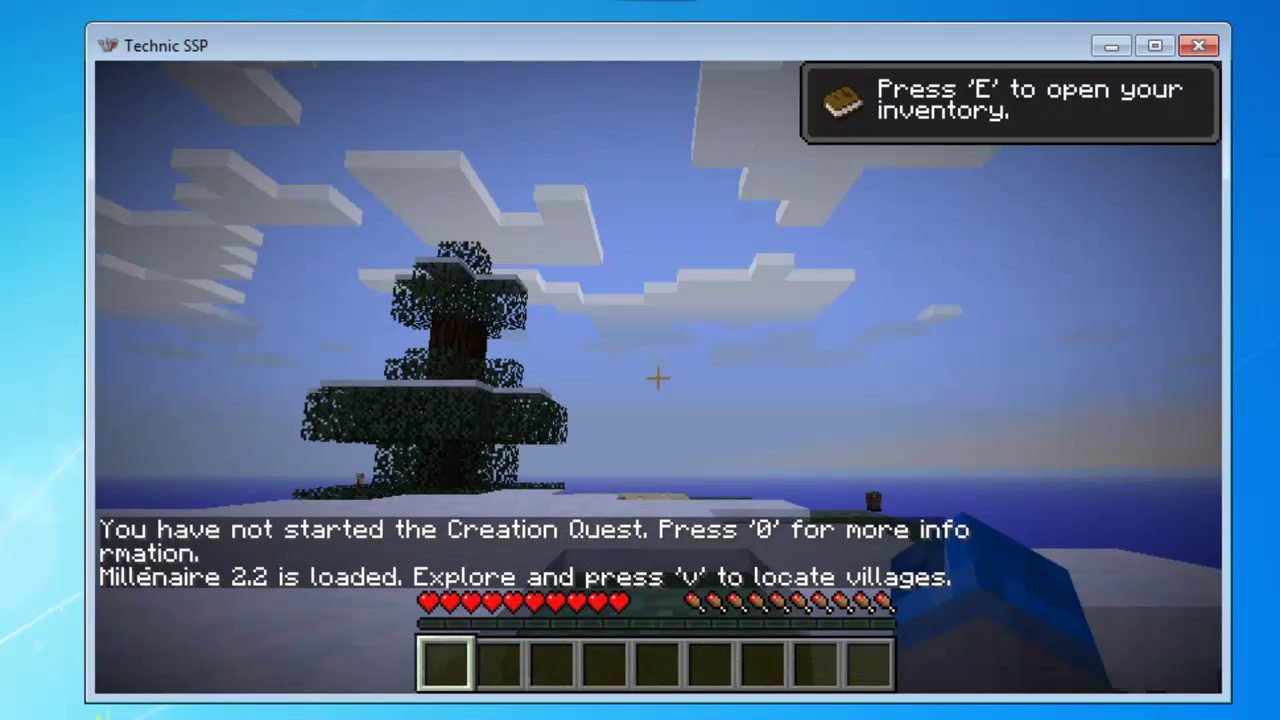
Walk into the snowy forest, view the NEI settings from the inventory, then return to gameplay
{"action": "key", "text": "w"}
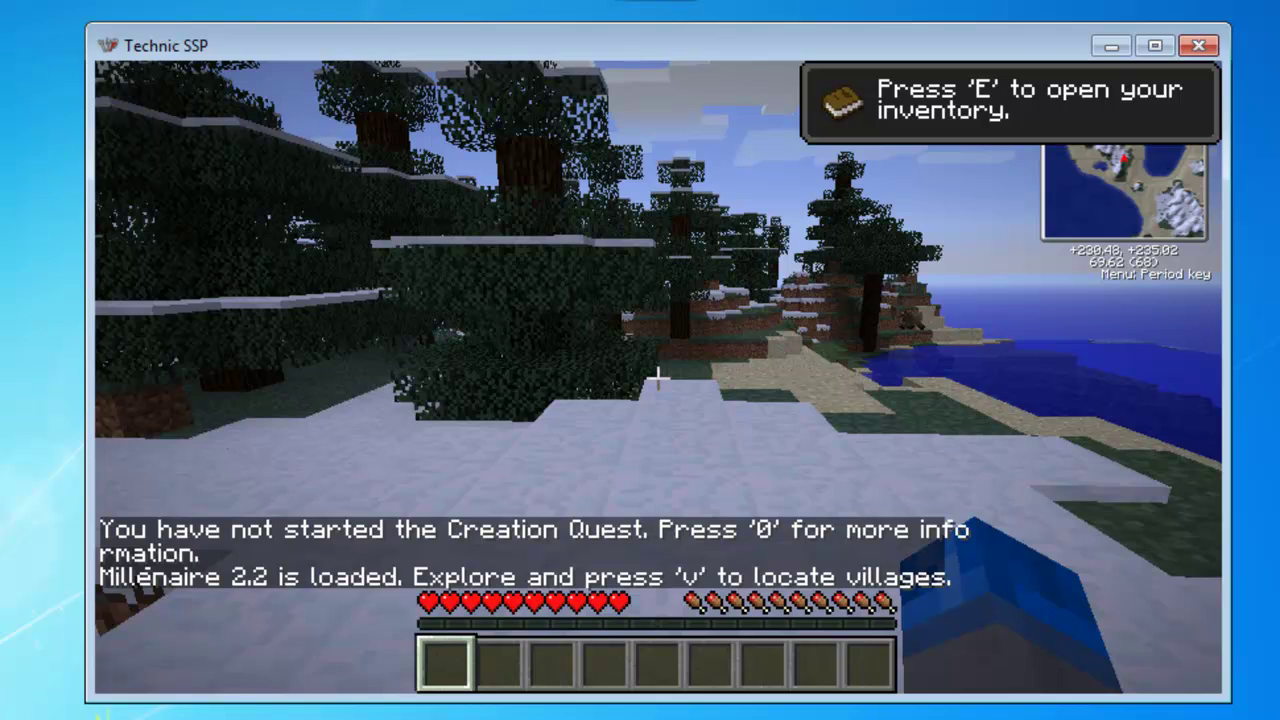
{"action": "key", "text": "e"}
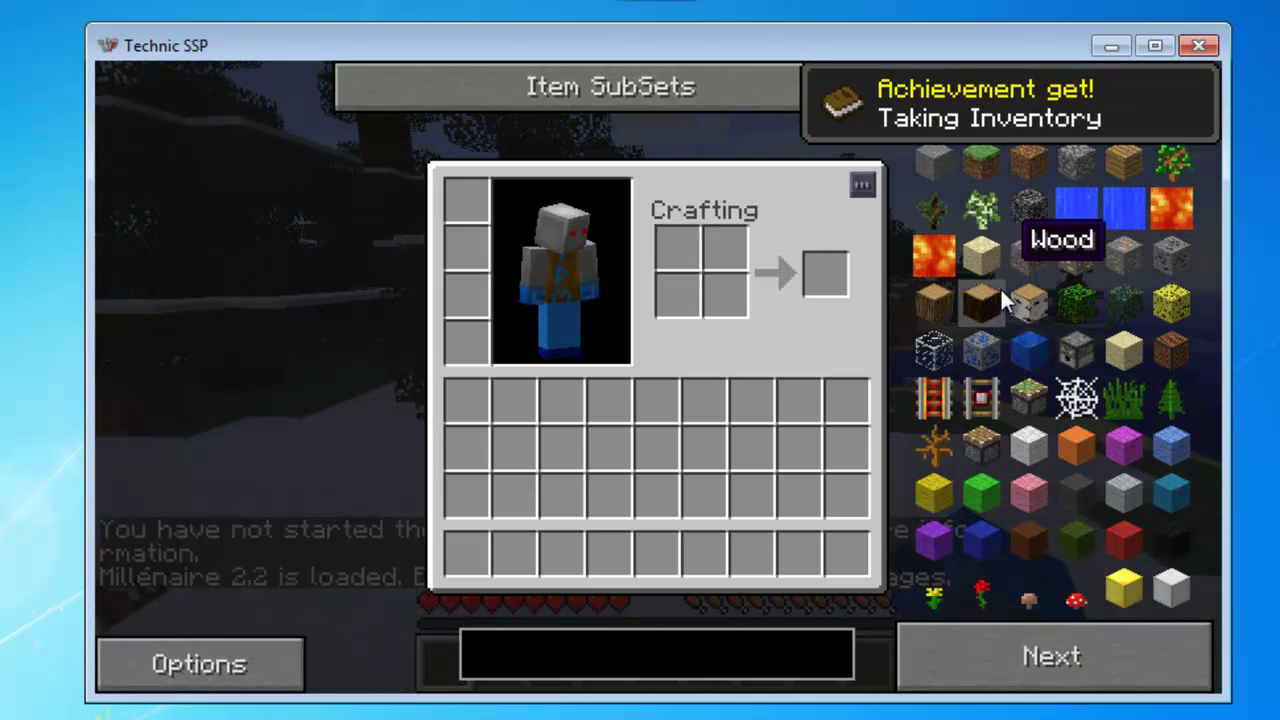
{"action": "left_click", "coordinate": [249, 645]}
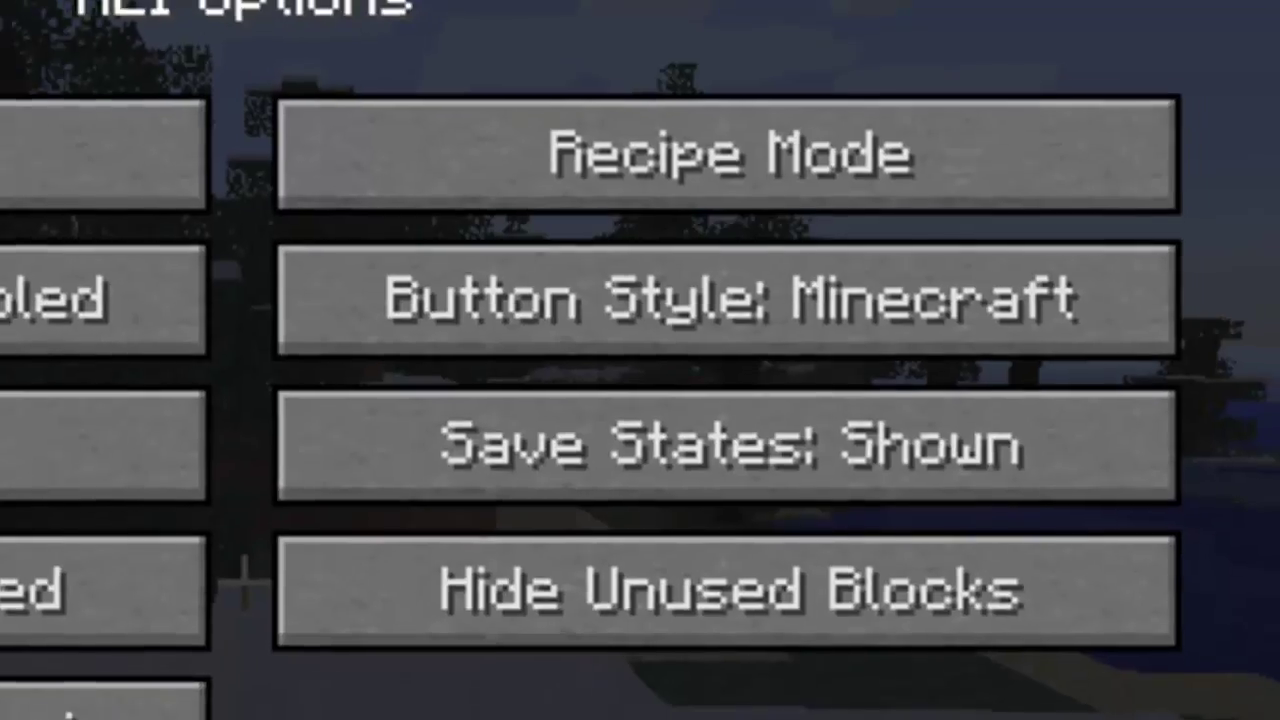
{"action": "key", "text": "Escape"}
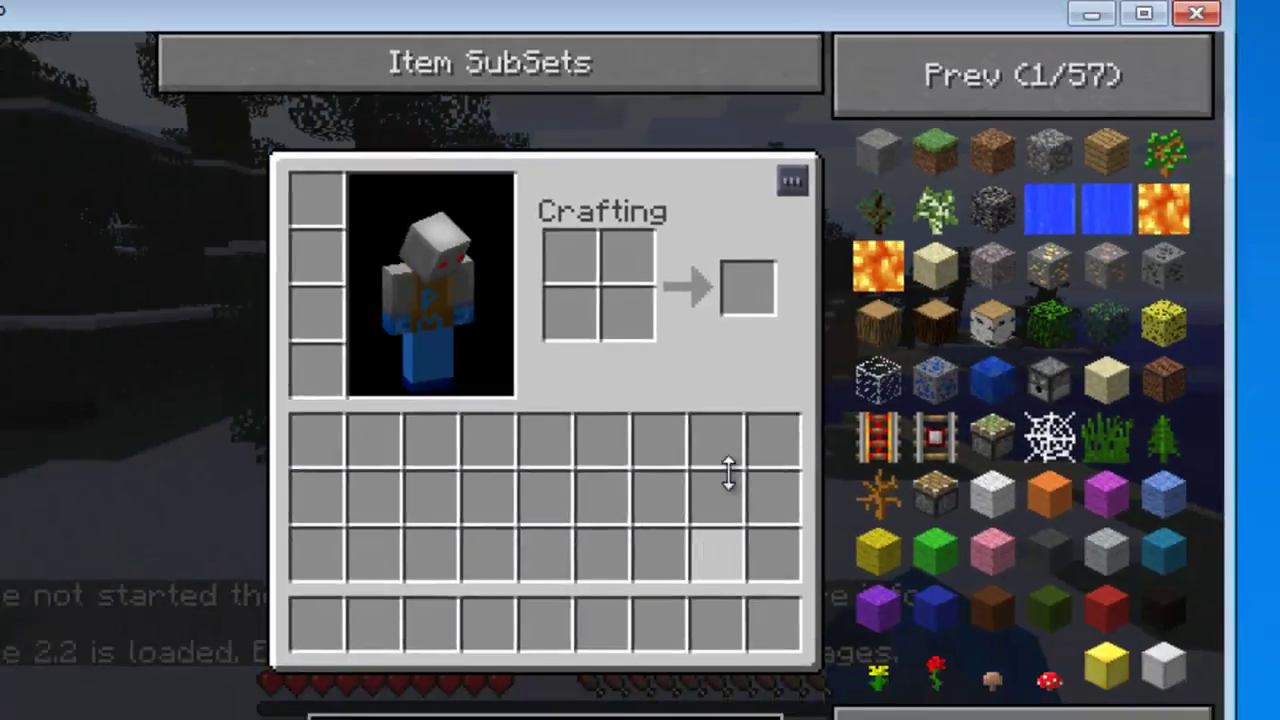
{"action": "key", "text": "Escape"}
{"action": "key", "text": "Escape"}
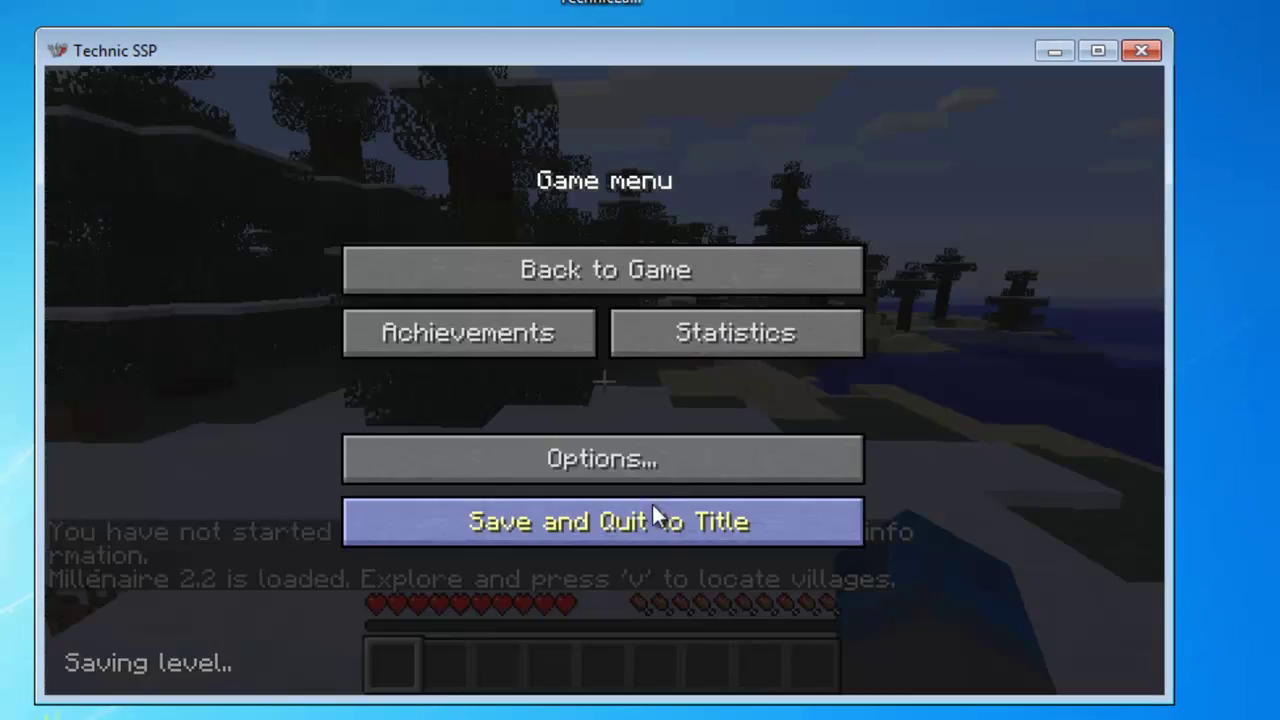
Save and quit to title, then go to %appdata% (the Roaming folder) in Explorer
{"action": "left_click", "coordinate": [658, 519]}
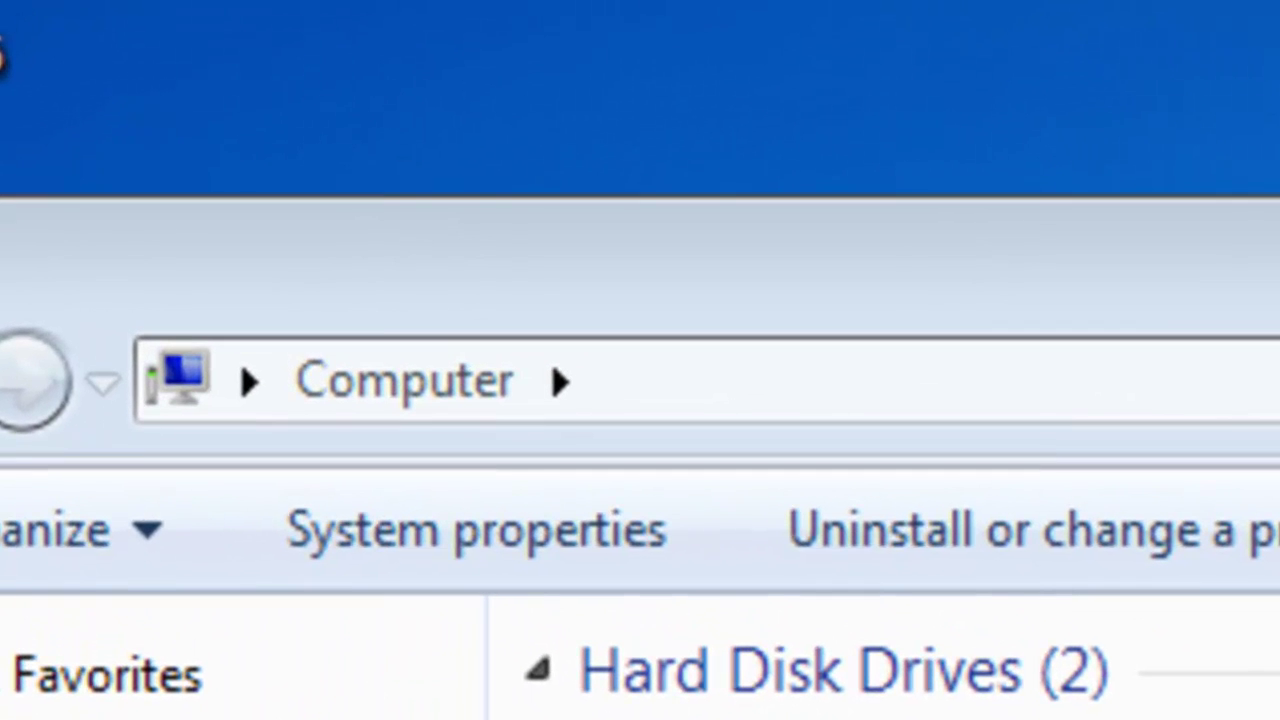
{"action": "left_click", "coordinate": [800, 381]}
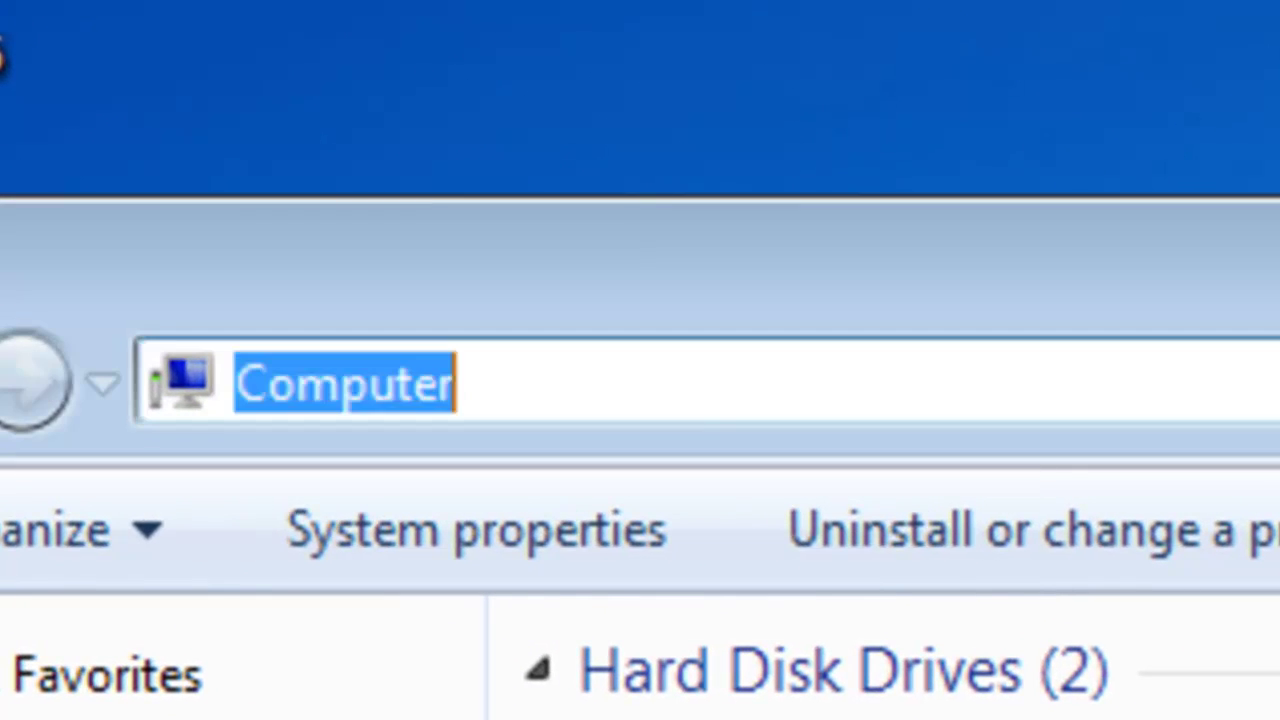
{"action": "type", "text": "%"}
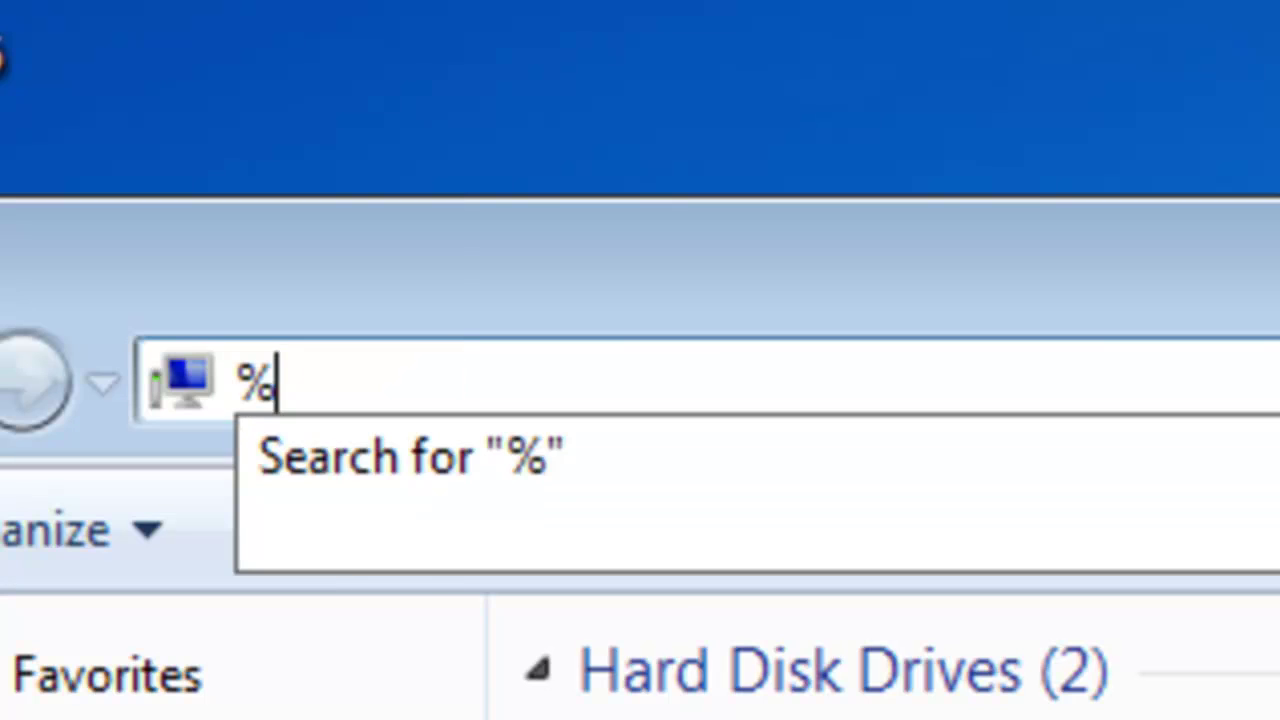
{"action": "type", "text": "a"}
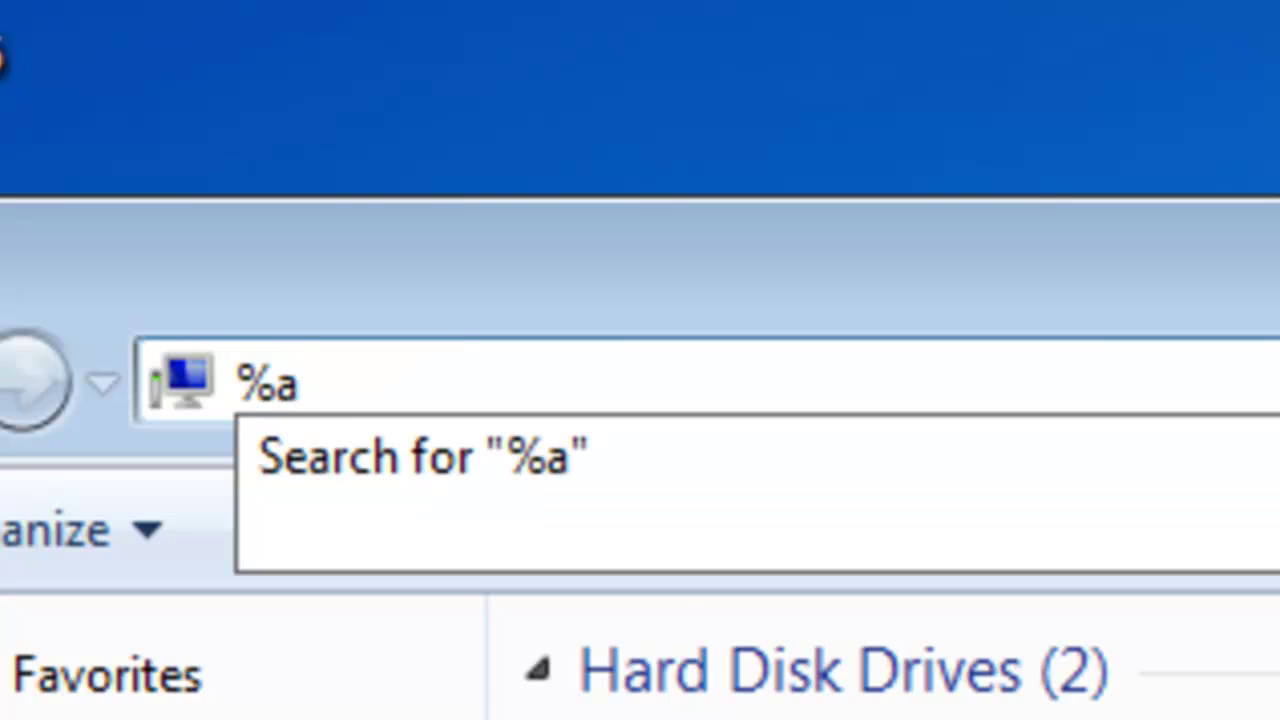
{"action": "type", "text": "ppdata"}
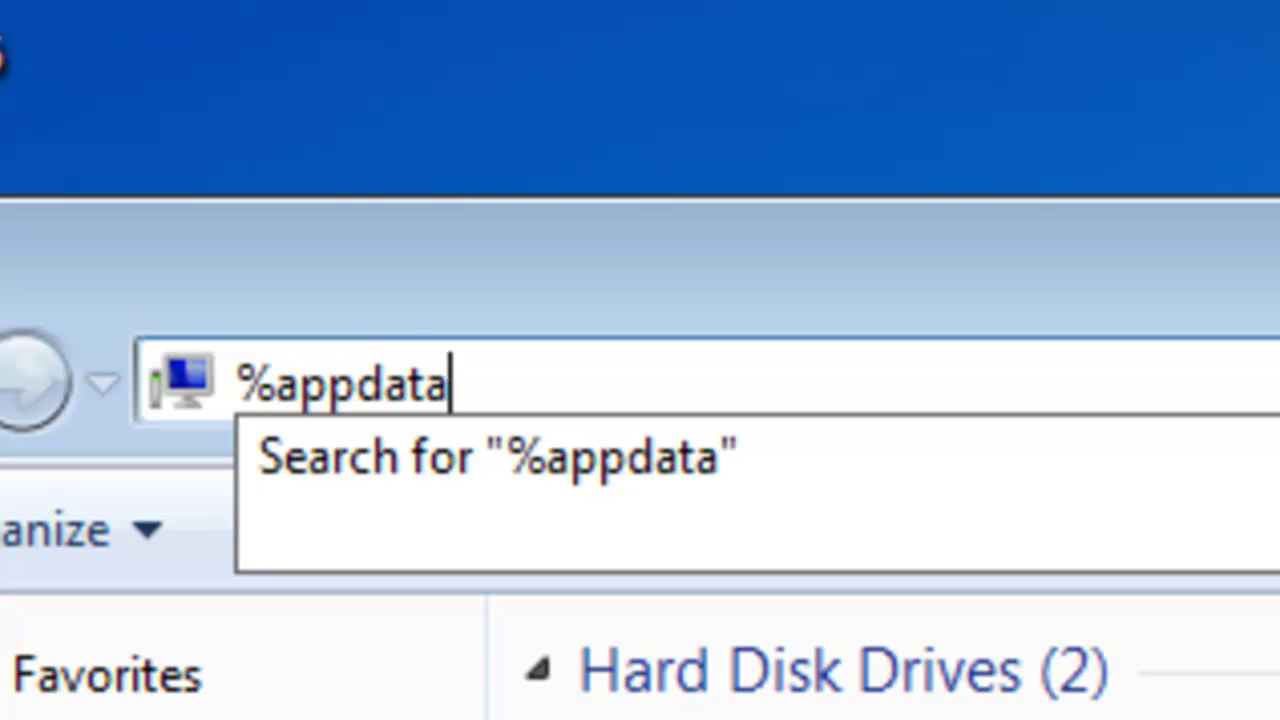
{"action": "type", "text": "&"}
{"action": "key", "text": "BackSpace"}
{"action": "type", "text": "%"}
{"action": "key", "text": "Return"}
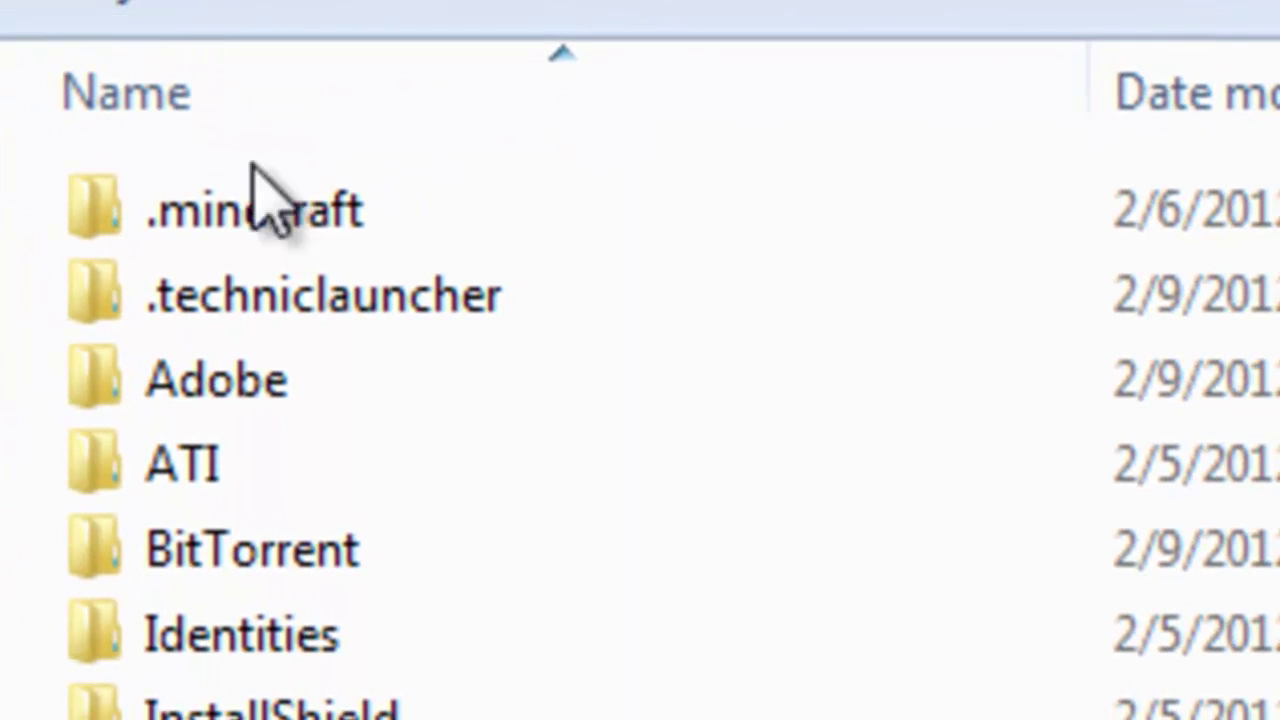
Browse into .techniclauncher > technicssp > config and choose Open on NEI.cfg
{"action": "double_click", "coordinate": [330, 288]}
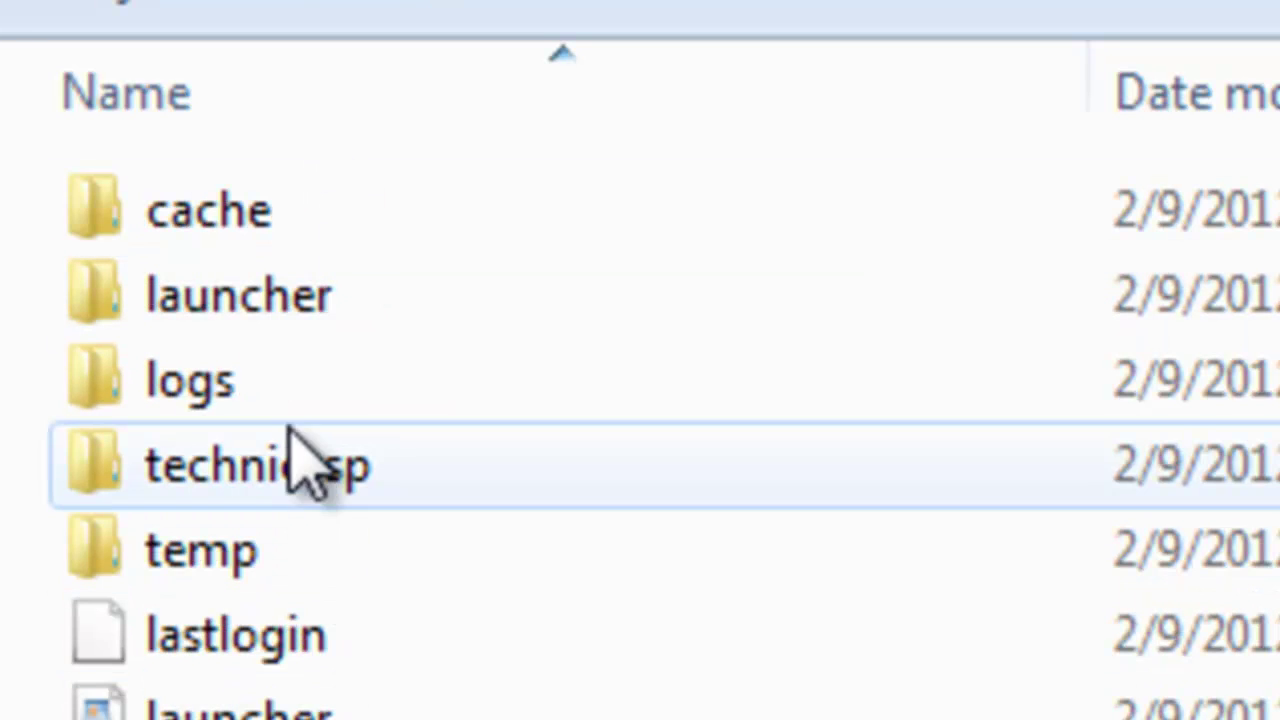
{"action": "double_click", "coordinate": [302, 480]}
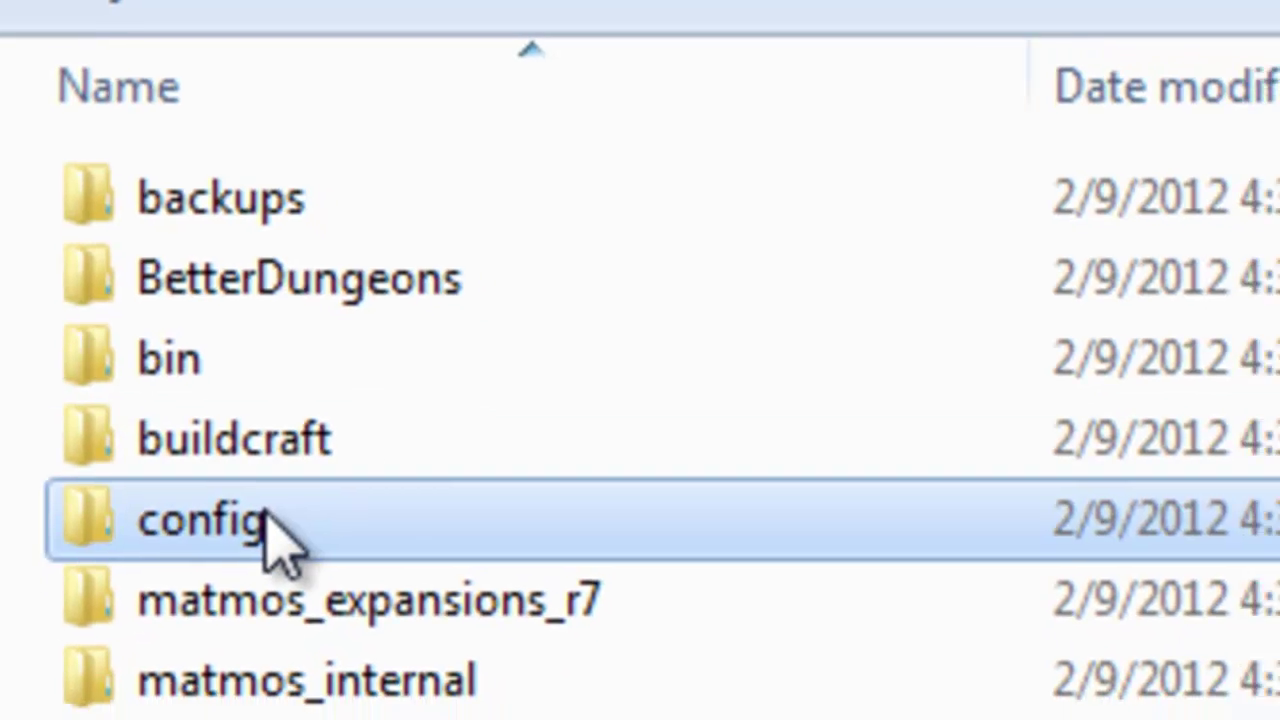
{"action": "double_click", "coordinate": [289, 558]}
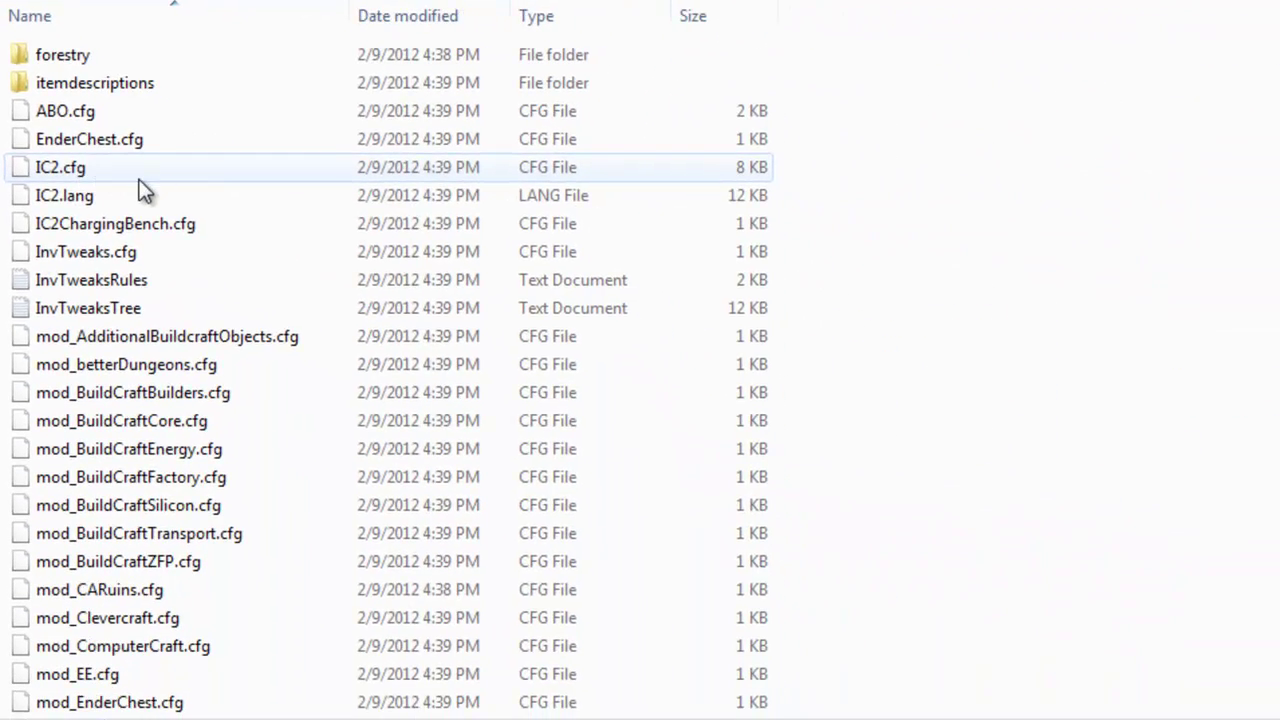
{"action": "left_click", "coordinate": [140, 182]}
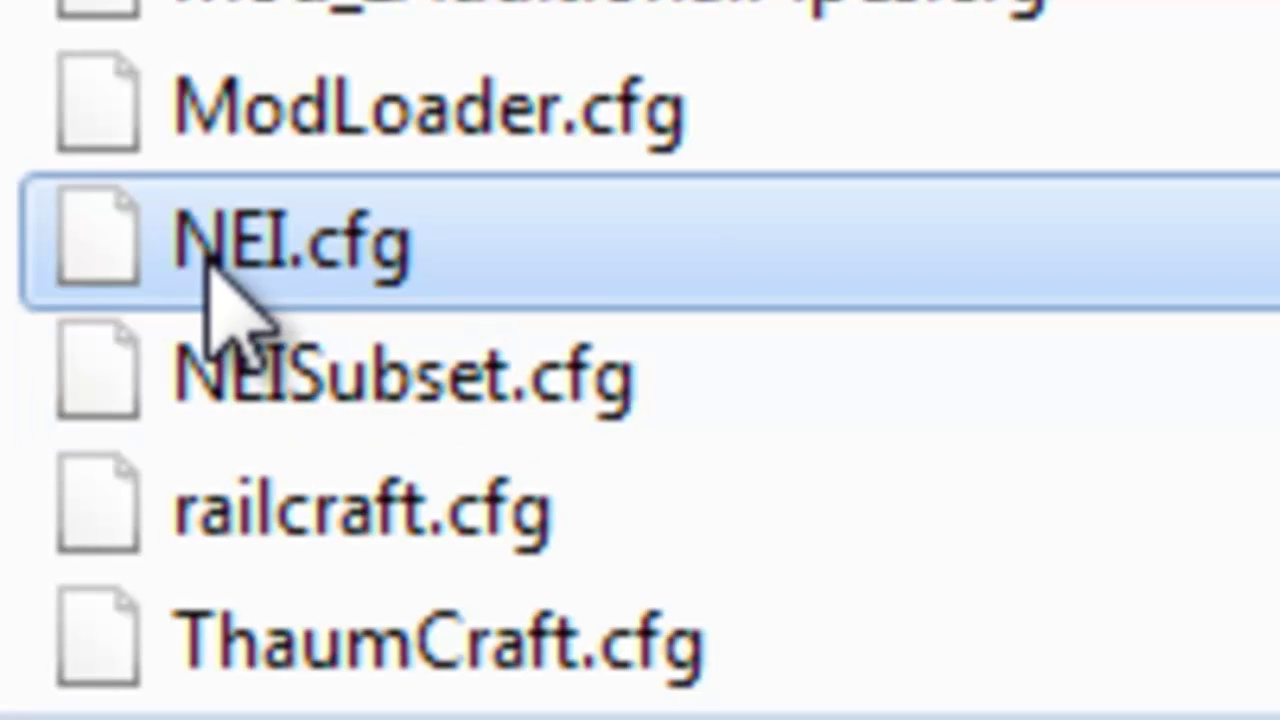
{"action": "right_click", "coordinate": [208, 258]}
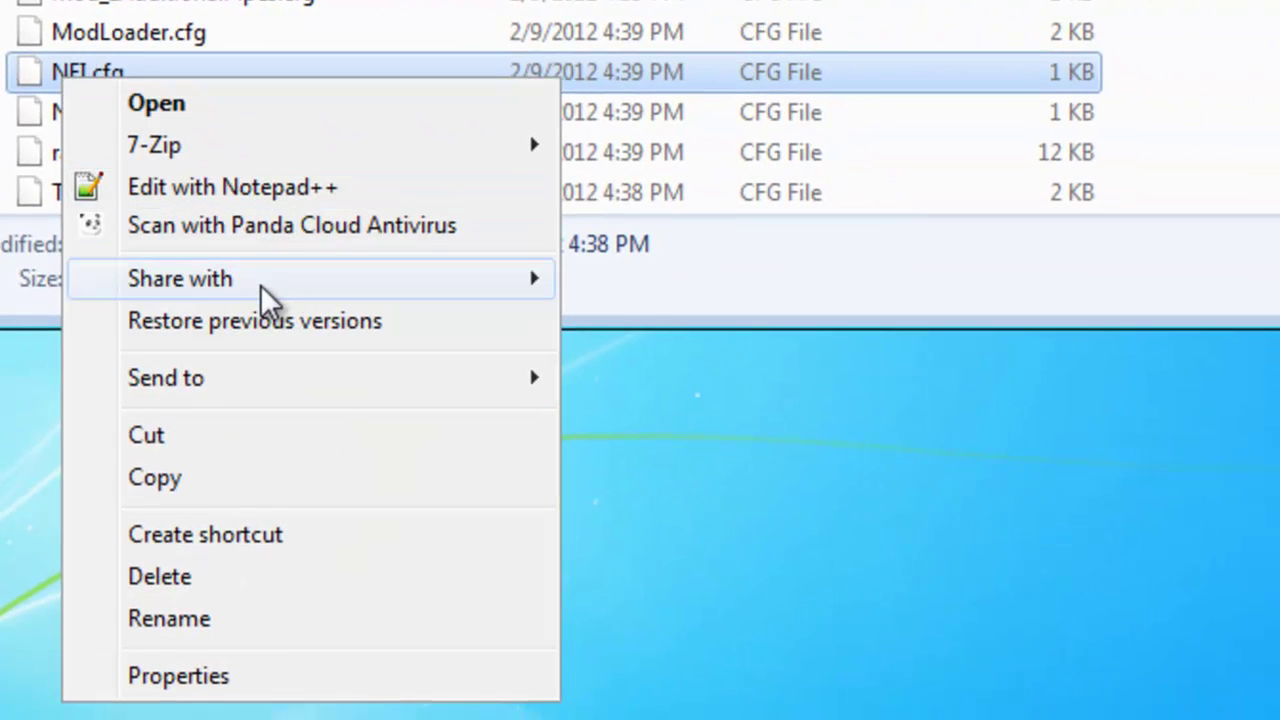
{"action": "left_click", "coordinate": [195, 105]}
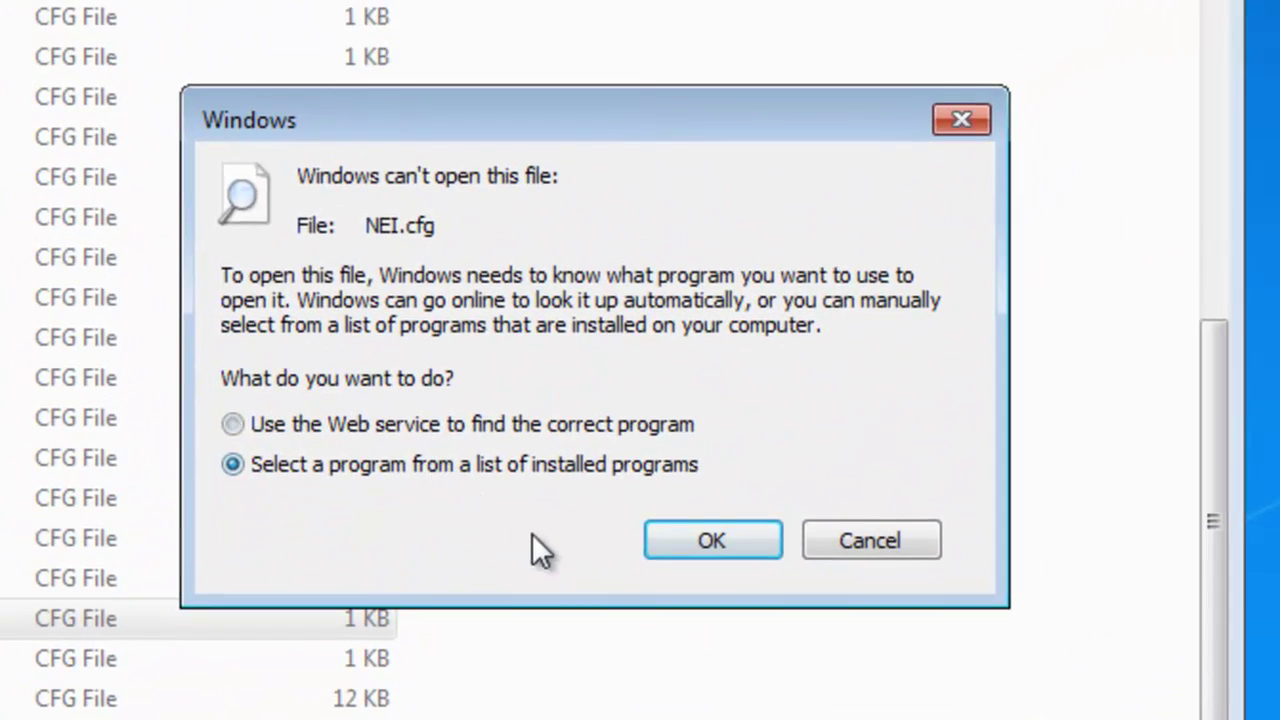
Open NEI.cfg in Notepad, set lock_recipe_mode=false, and save it on closing
{"action": "left_click", "coordinate": [700, 540]}
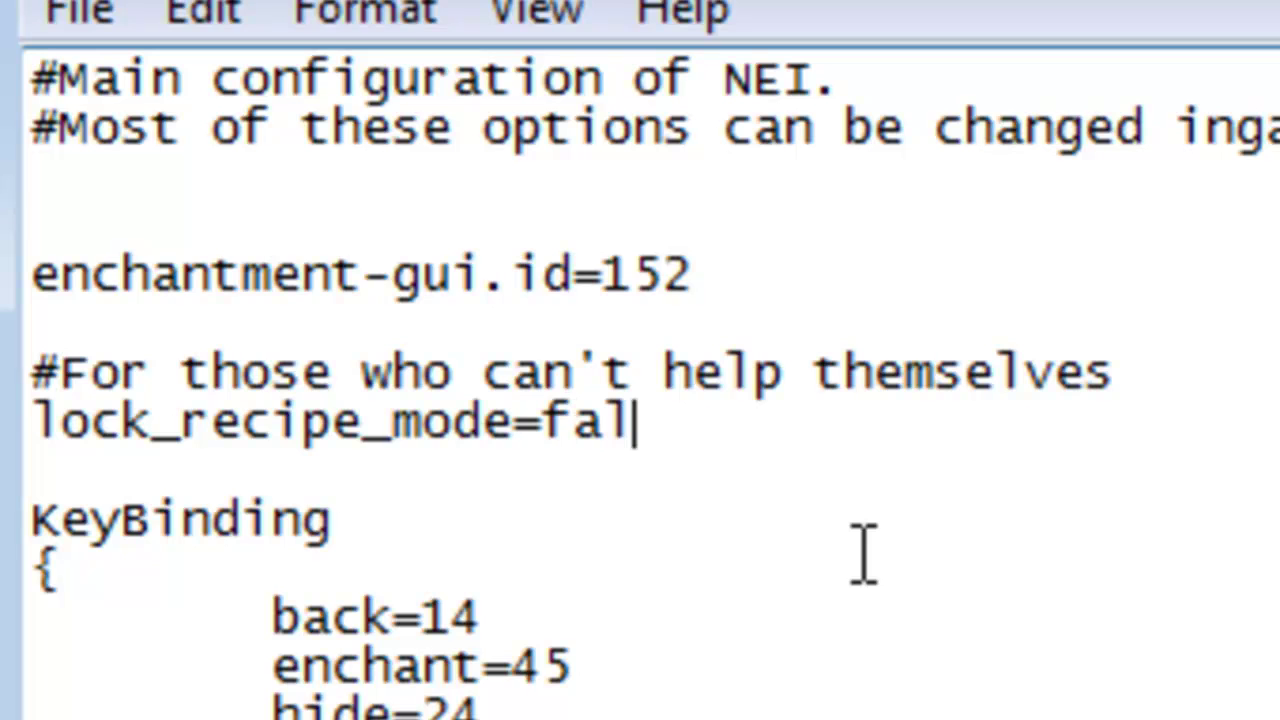
{"action": "key", "text": "alt+F4"}
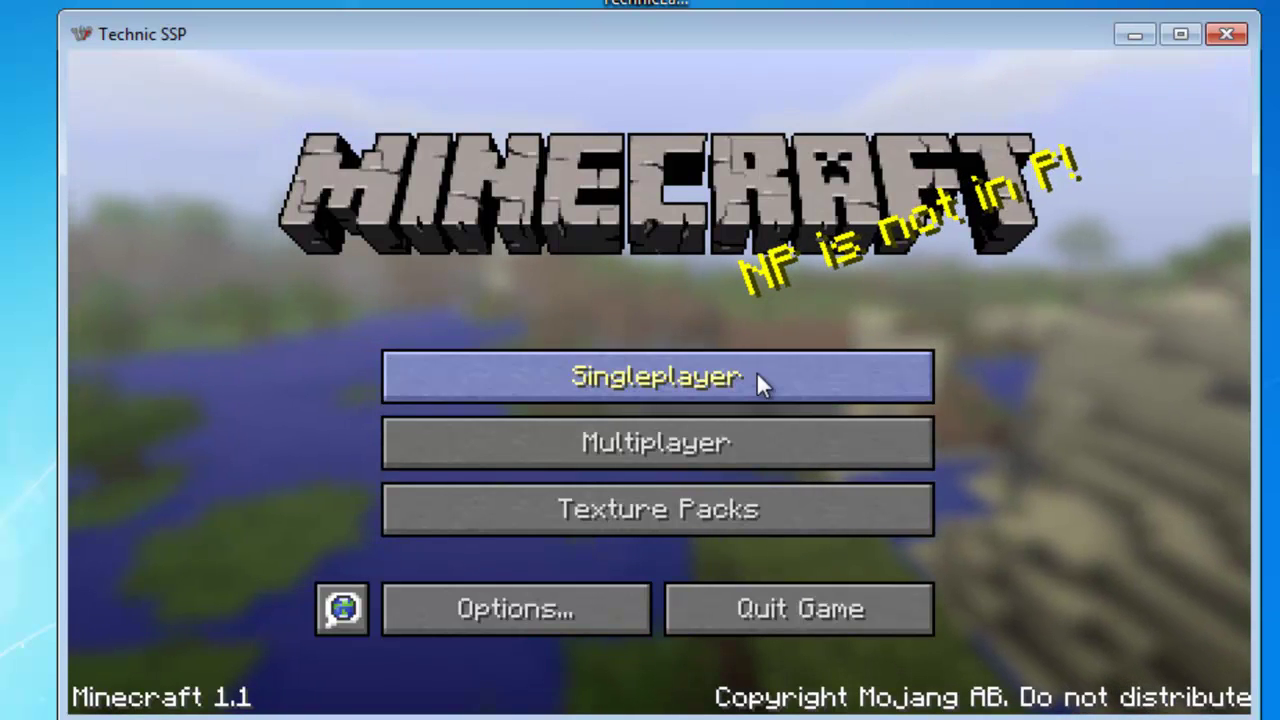
Load the Test world from the singleplayer list
{"action": "left_click", "coordinate": [756, 378]}
{"action": "left_click", "coordinate": [543, 357]}
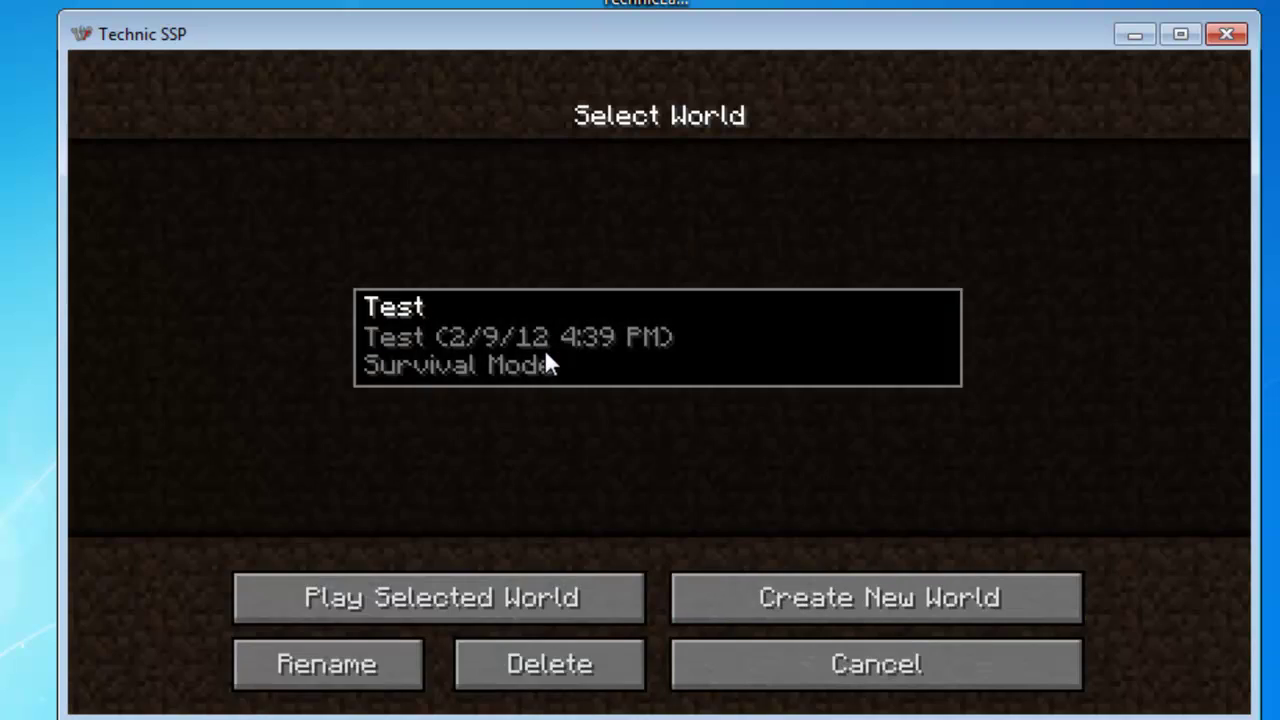
{"action": "left_click", "coordinate": [503, 373]}
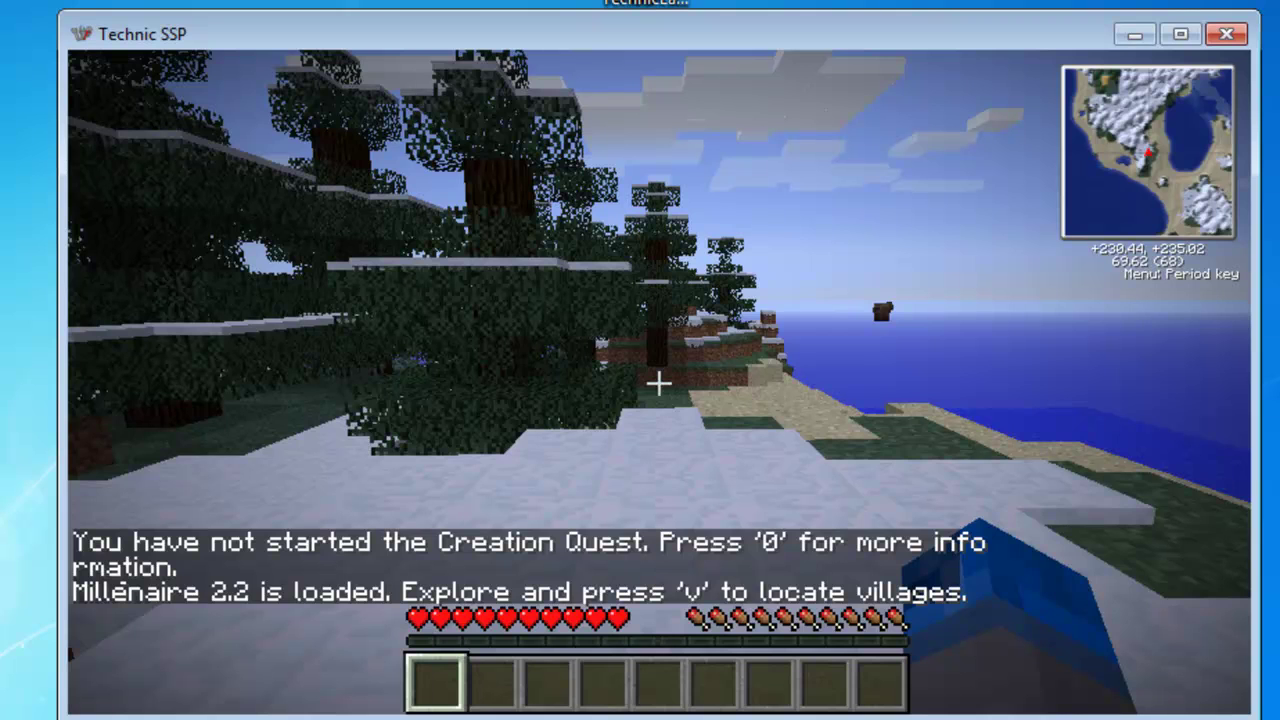
Switch NEI to cheat mode with extra cheats enabled and turn creative mode on
{"action": "key", "text": "e"}
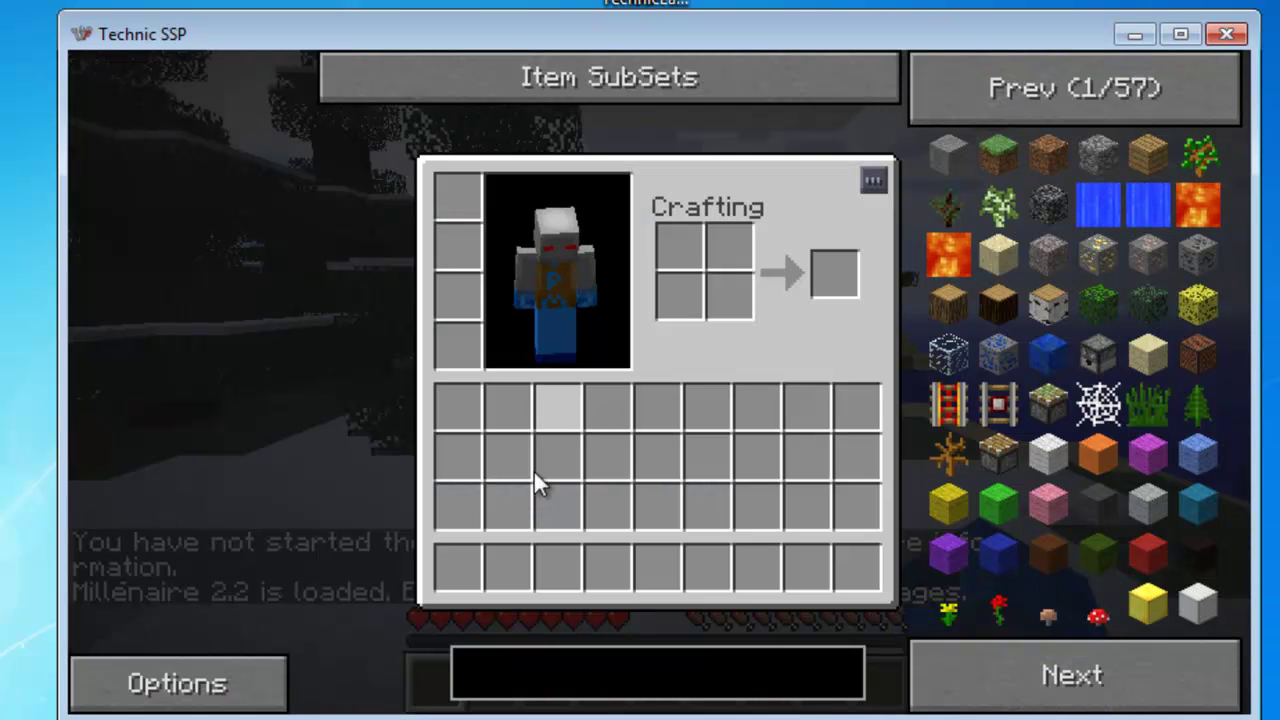
{"action": "left_click", "coordinate": [243, 680]}
{"action": "left_click", "coordinate": [886, 222]}
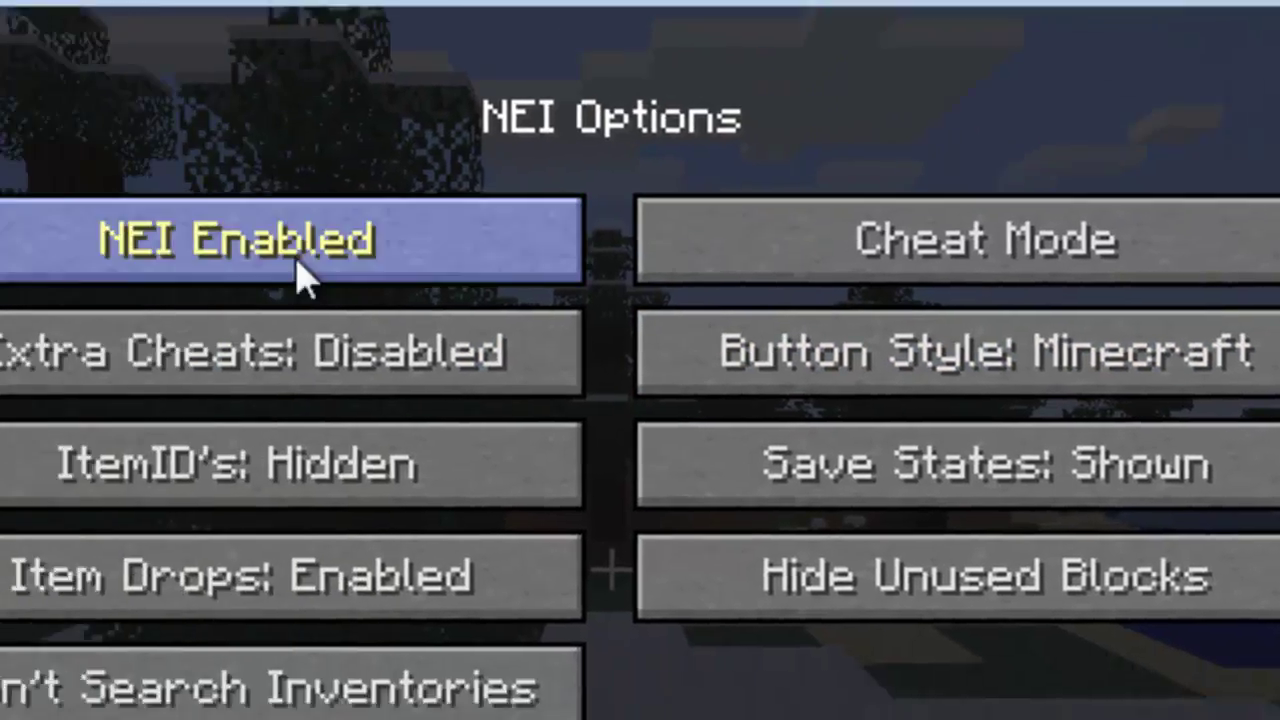
{"action": "left_click", "coordinate": [494, 261]}
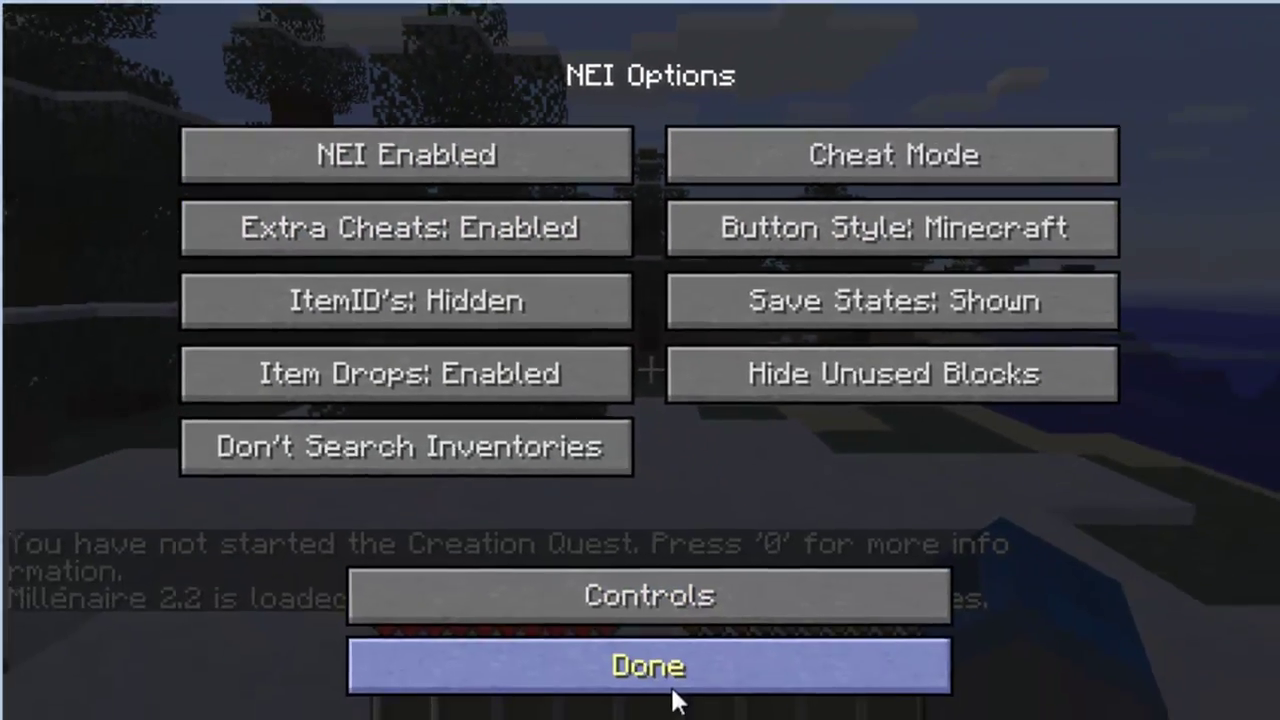
{"action": "left_click", "coordinate": [671, 684]}
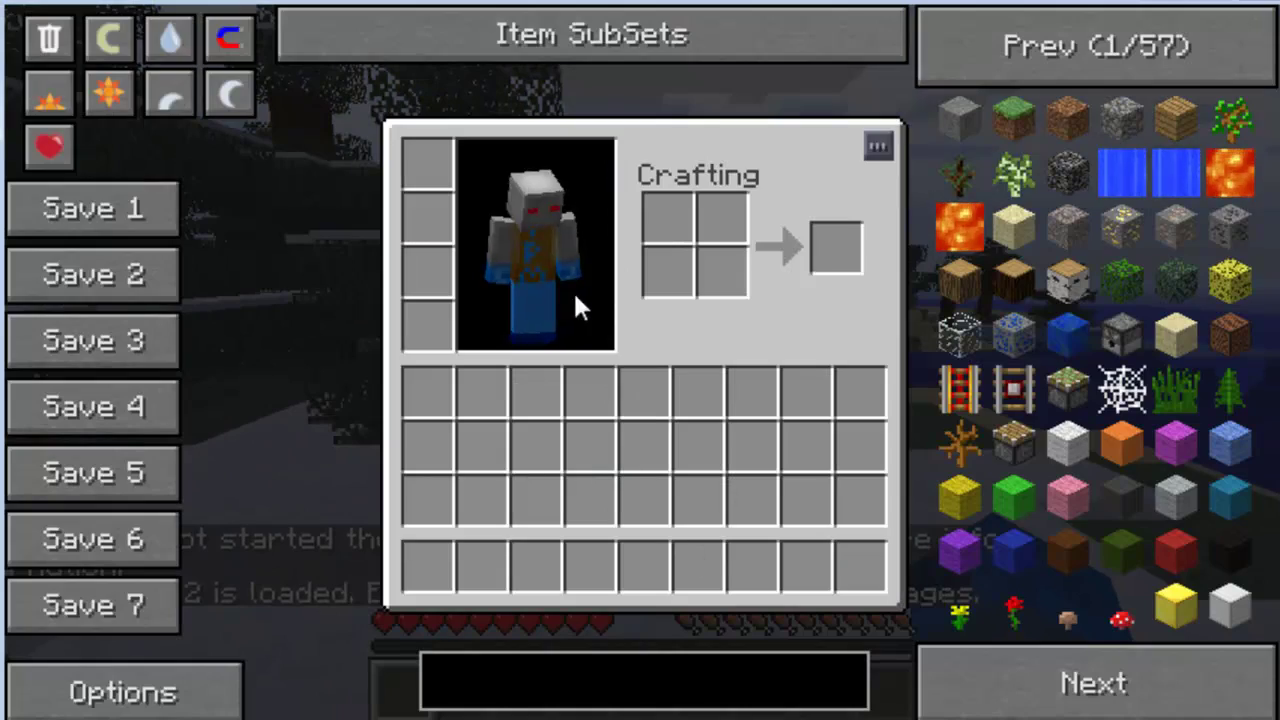
{"action": "left_click", "coordinate": [124, 33]}
{"action": "key", "text": "e"}
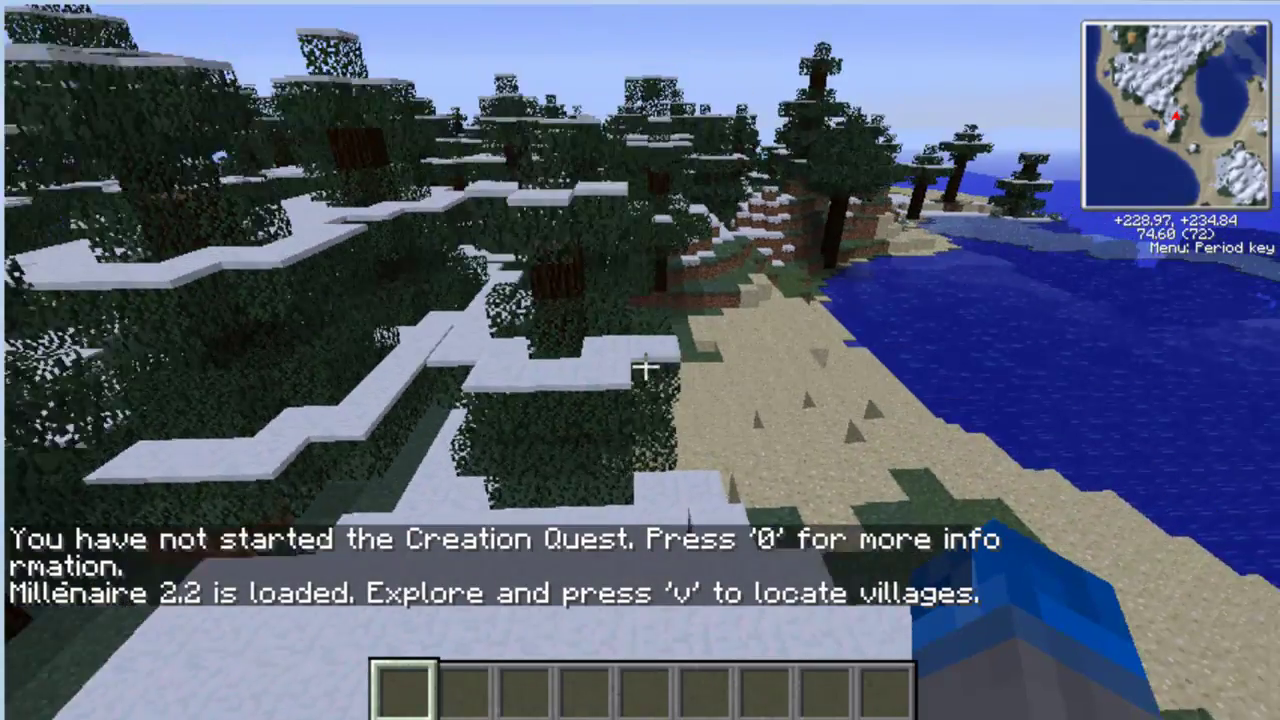
Spawn stacks of white wool, green wool, lapis ore and pistons into the hotbar
{"action": "key", "text": "e"}
{"action": "left_click", "coordinate": [1068, 435]}
{"action": "left_click", "coordinate": [1013, 493]}
{"action": "left_click", "coordinate": [1013, 335]}
{"action": "left_click", "coordinate": [1013, 447]}
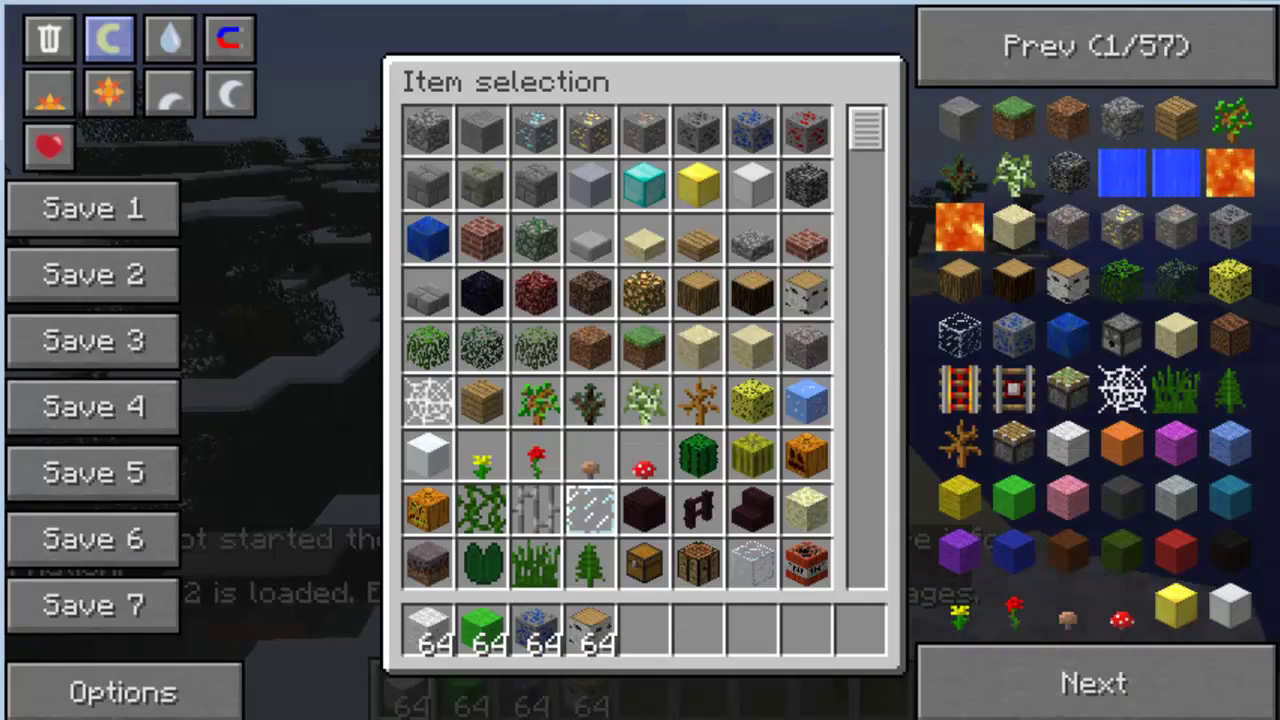
Turn creative mode off and spawn five more full stacks to fill the hotbar
{"action": "left_click", "coordinate": [110, 42]}
{"action": "key", "text": "e"}
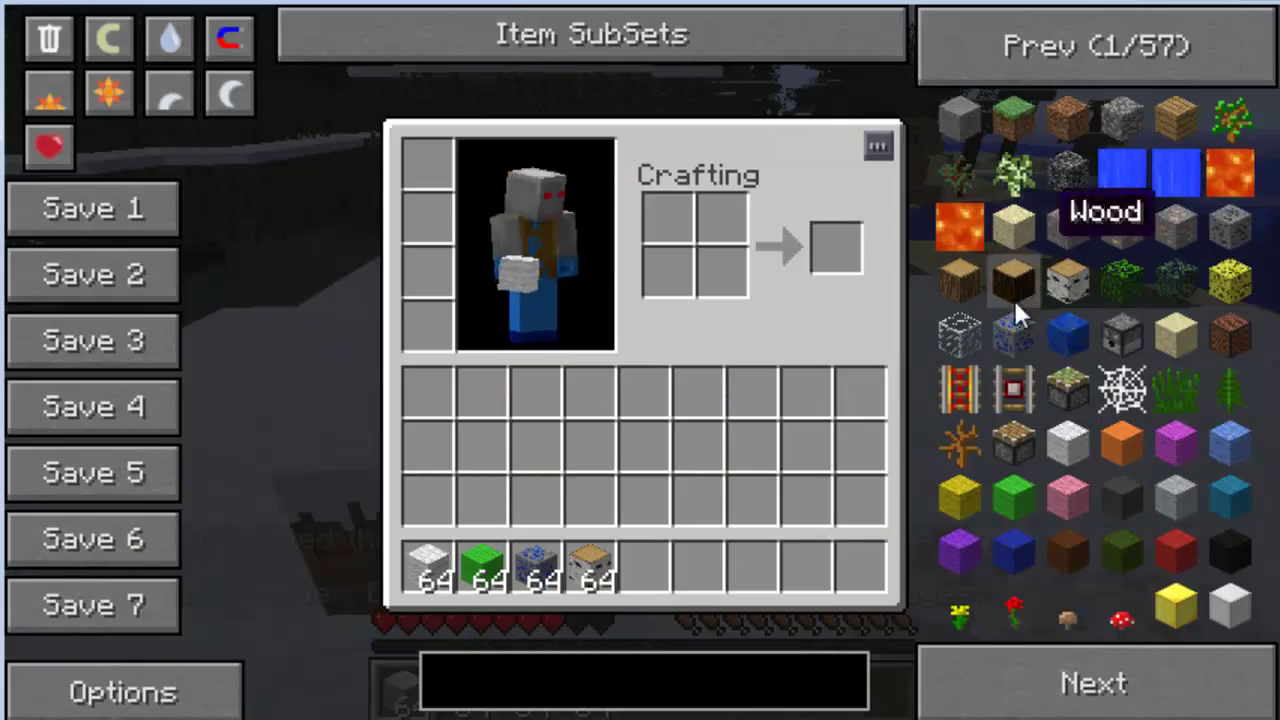
{"action": "left_click", "coordinate": [1013, 447]}
{"action": "left_click", "coordinate": [1068, 391]}
{"action": "left_click", "coordinate": [1068, 228]}
{"action": "left_click", "coordinate": [1013, 285]}
{"action": "left_click", "coordinate": [1068, 172]}
Spawn six more 64-item stacks into the first inventory row
{"action": "left_click", "coordinate": [958, 391]}
{"action": "left_click", "coordinate": [1122, 285]}
{"action": "left_click", "coordinate": [1050, 402]}
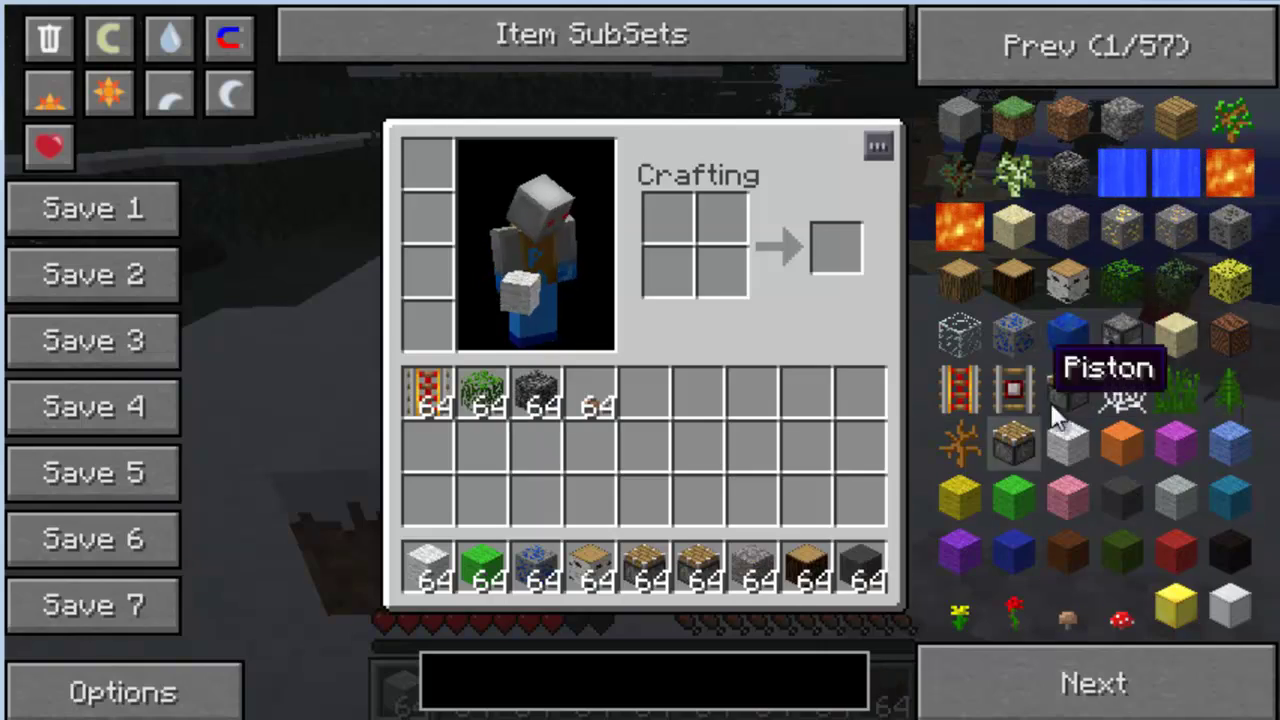
{"action": "left_click", "coordinate": [1013, 391]}
{"action": "left_click", "coordinate": [1122, 447]}
{"action": "left_click", "coordinate": [1122, 447]}
{"action": "left_click", "coordinate": [1230, 447]}
{"action": "key", "text": "e"}
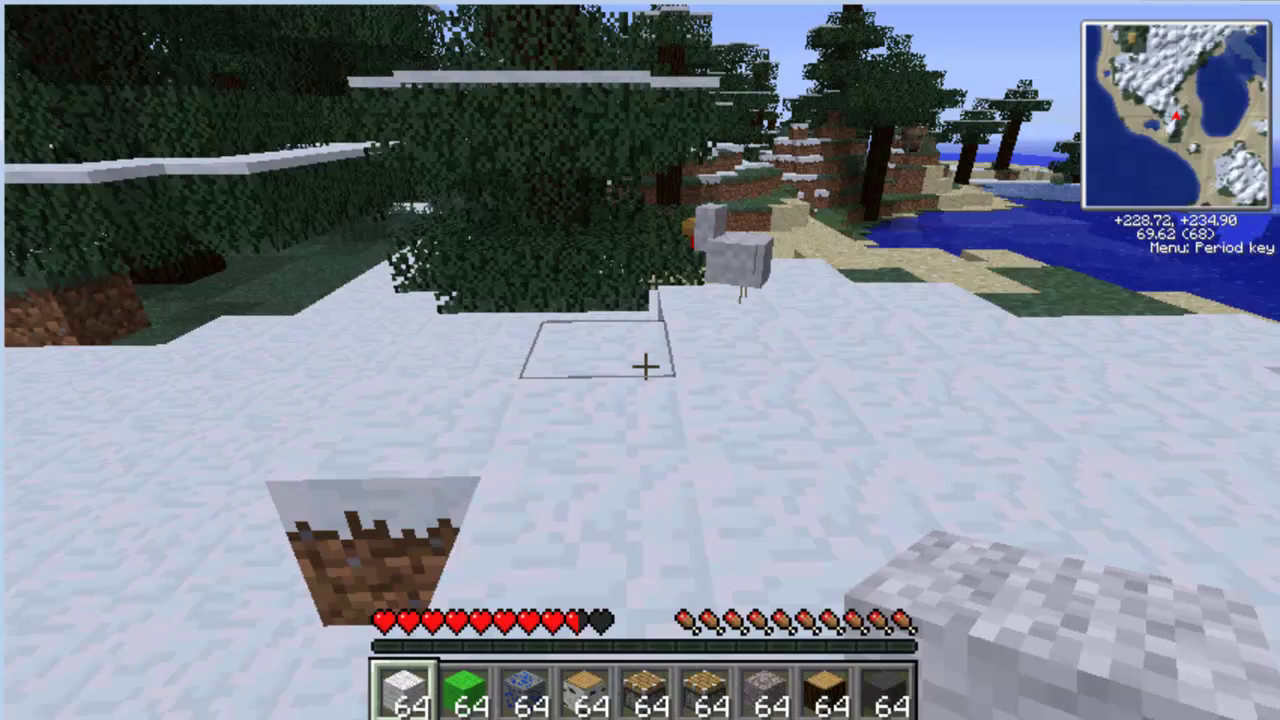
{"action": "mouse_move", "coordinate": [645, 366]}
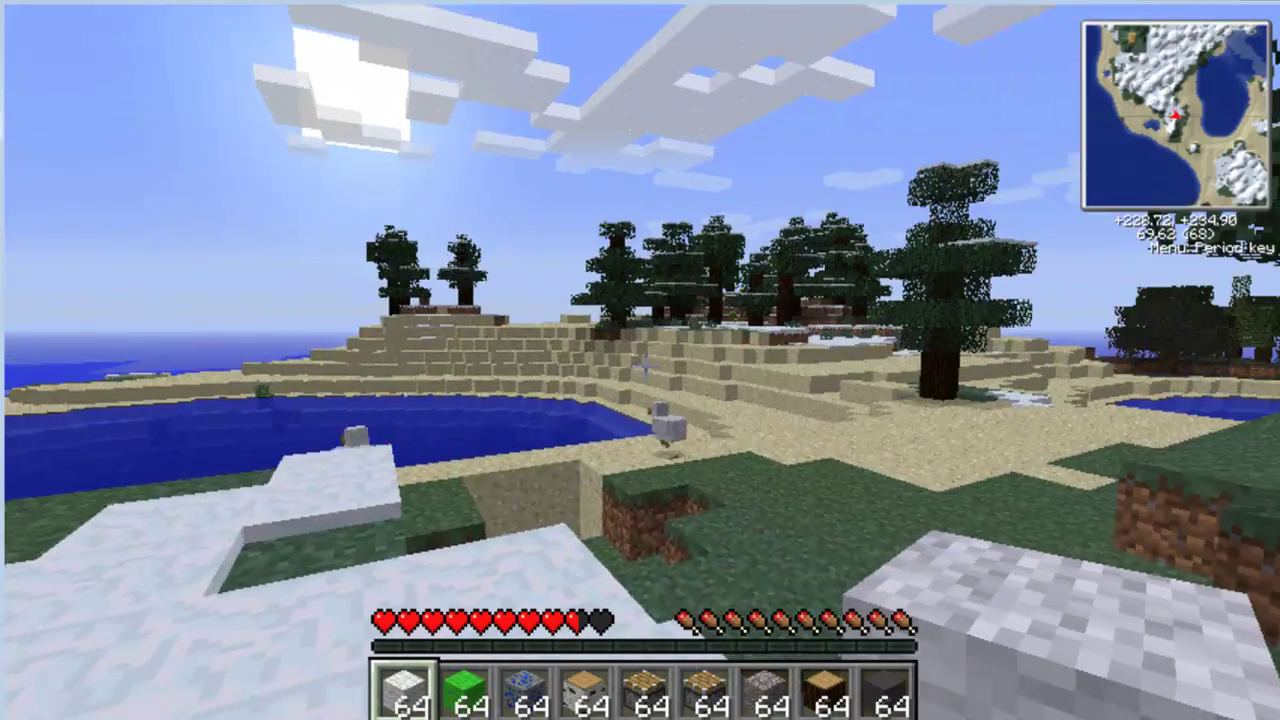